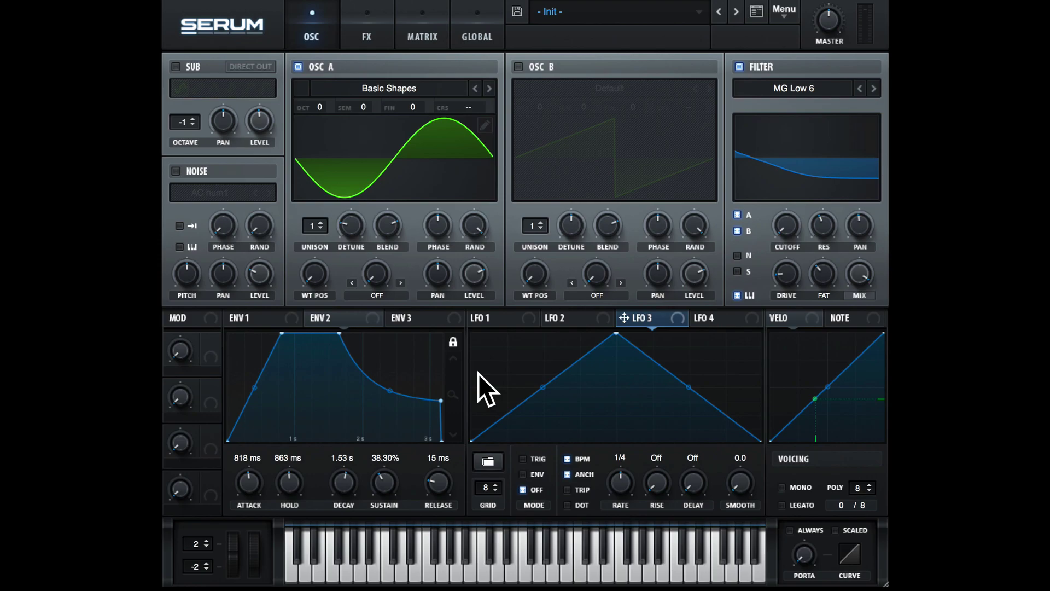
Step: Assign LFO 4 to the filter cutoff and LFO 5 to the filter stereo (Fil Ster) knob
click(712, 315)
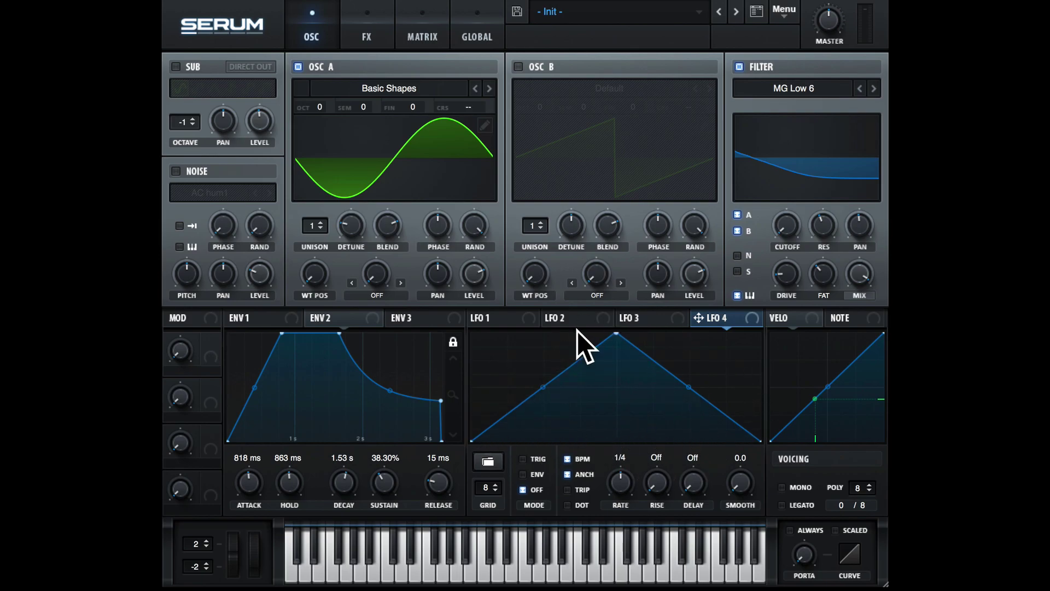
drag(703, 317, 787, 228)
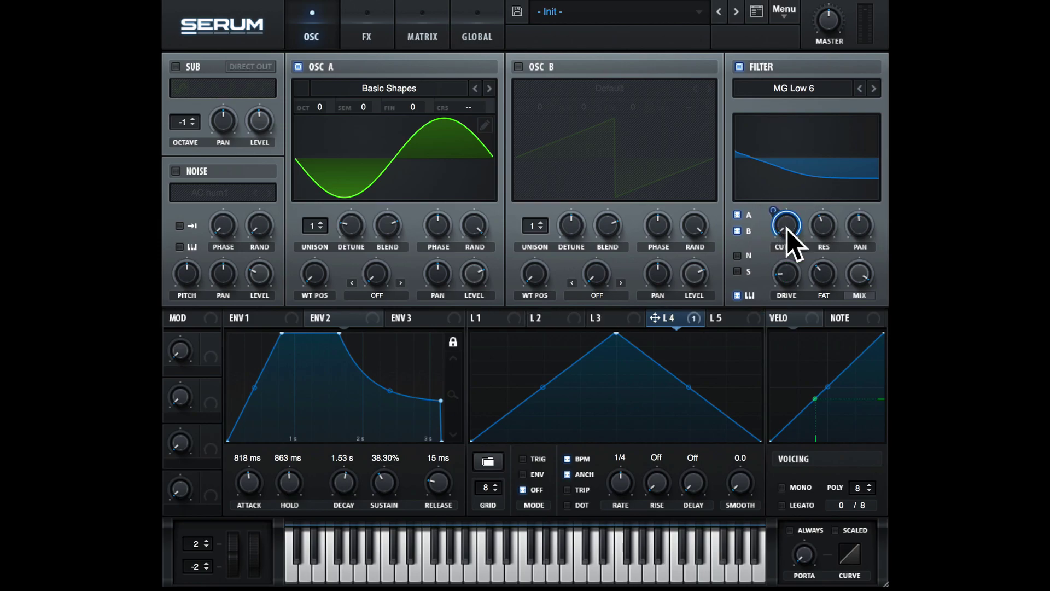
drag(754, 318, 864, 225)
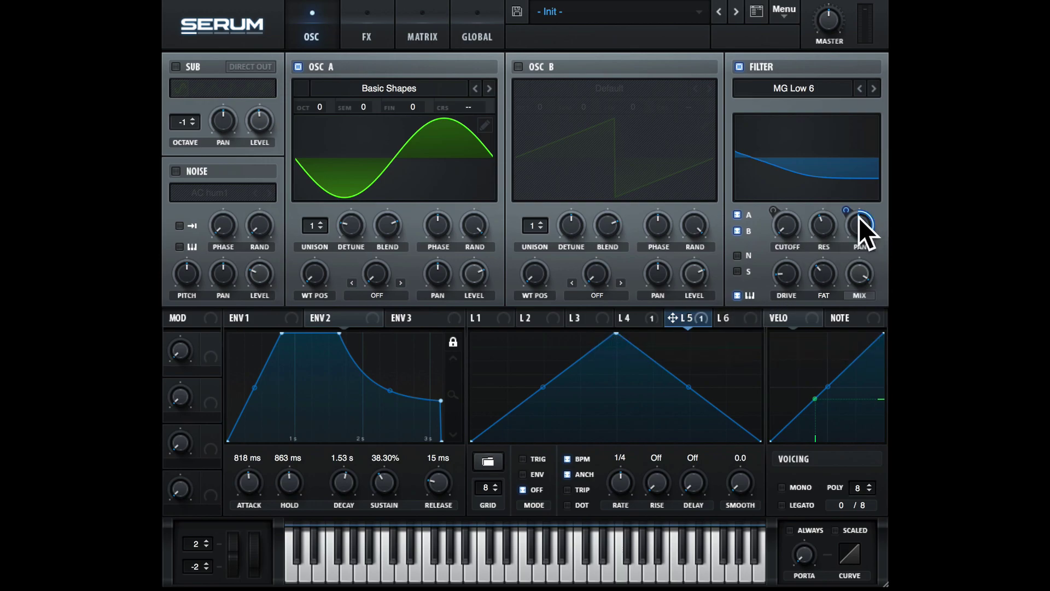
mouse_move(858, 228)
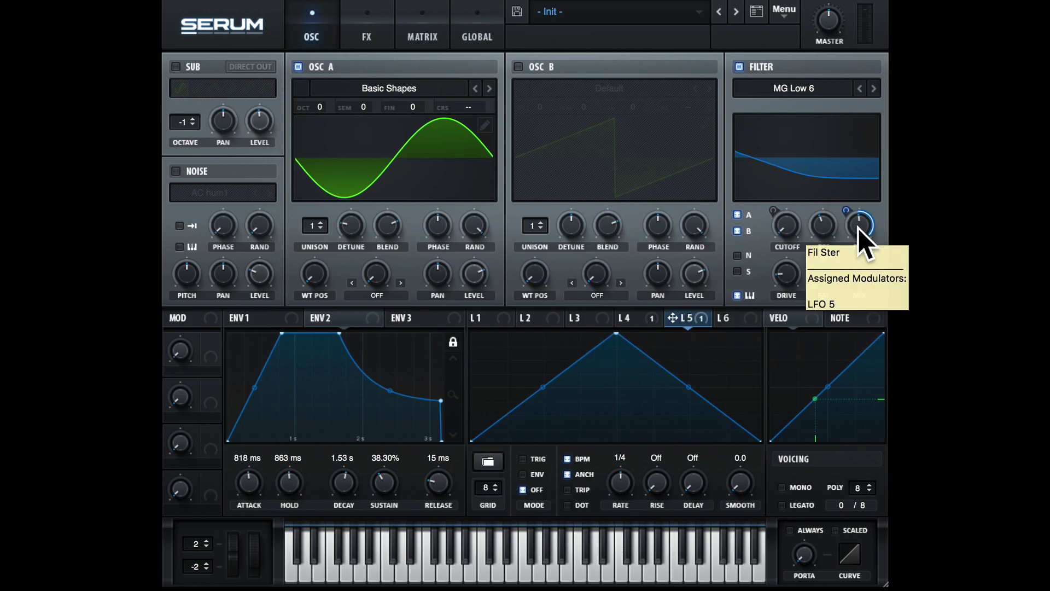
Step: Remove LFO 5 from the filter stereo knob and clear all modulators from the cutoff
right_click(858, 228)
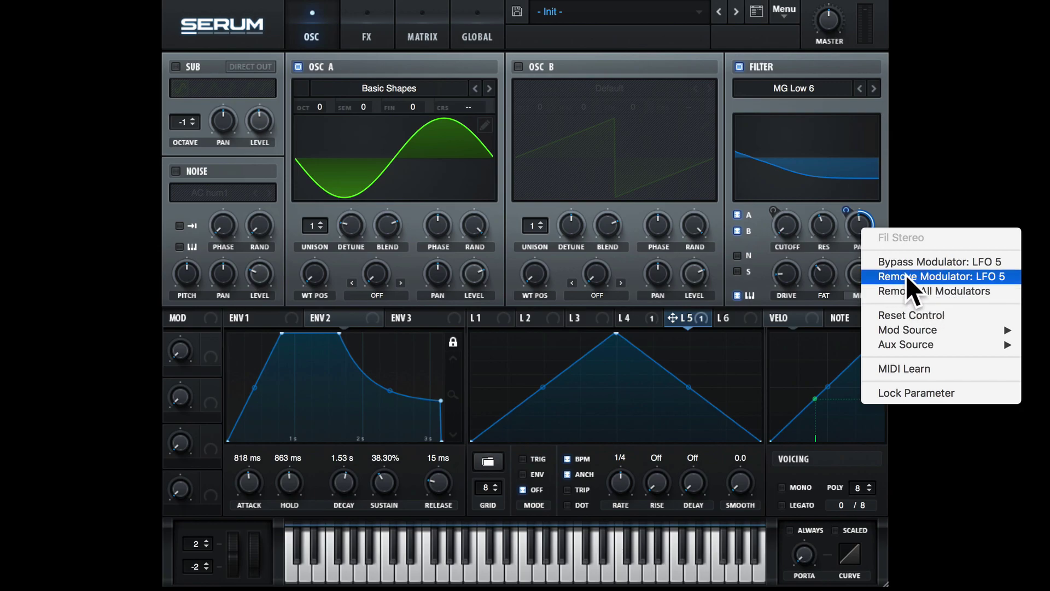
click(994, 276)
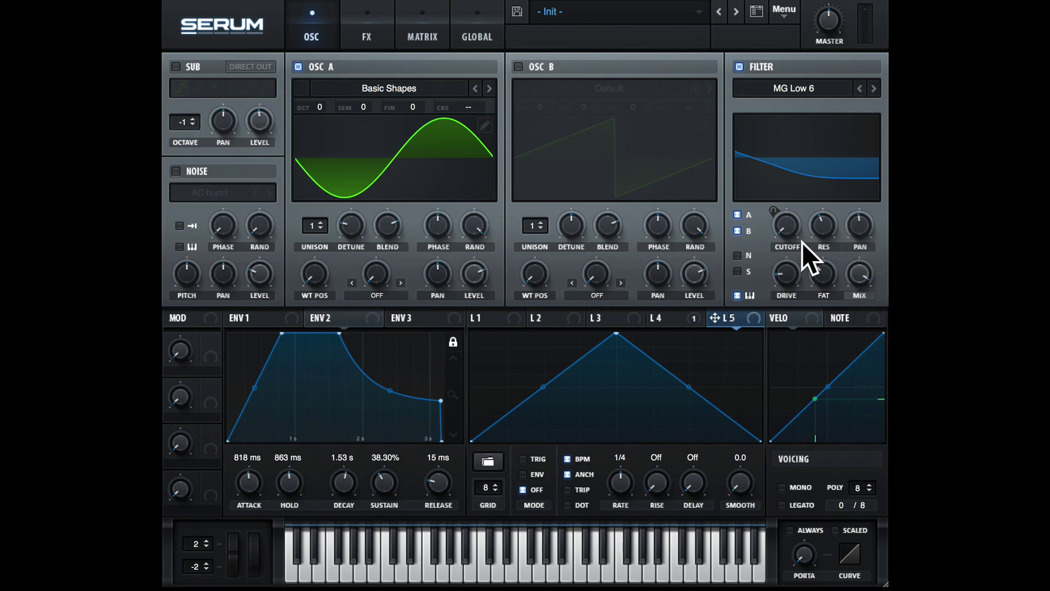
right_click(787, 229)
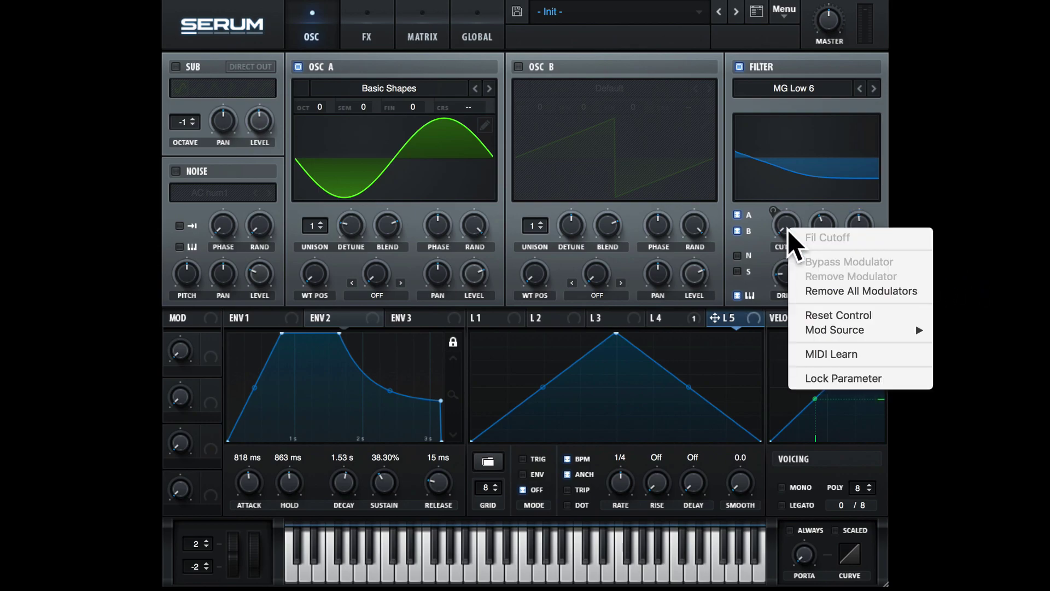
click(860, 291)
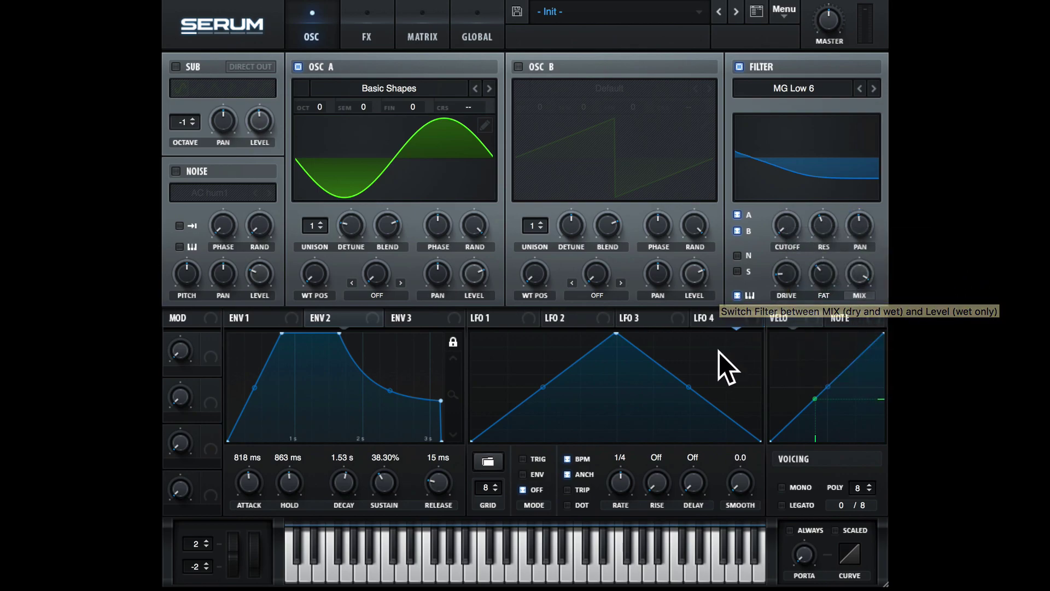
Step: Route LFO 1 to the filter cutoff at amount 60 and lower the cutoff to 377 Hz
click(511, 321)
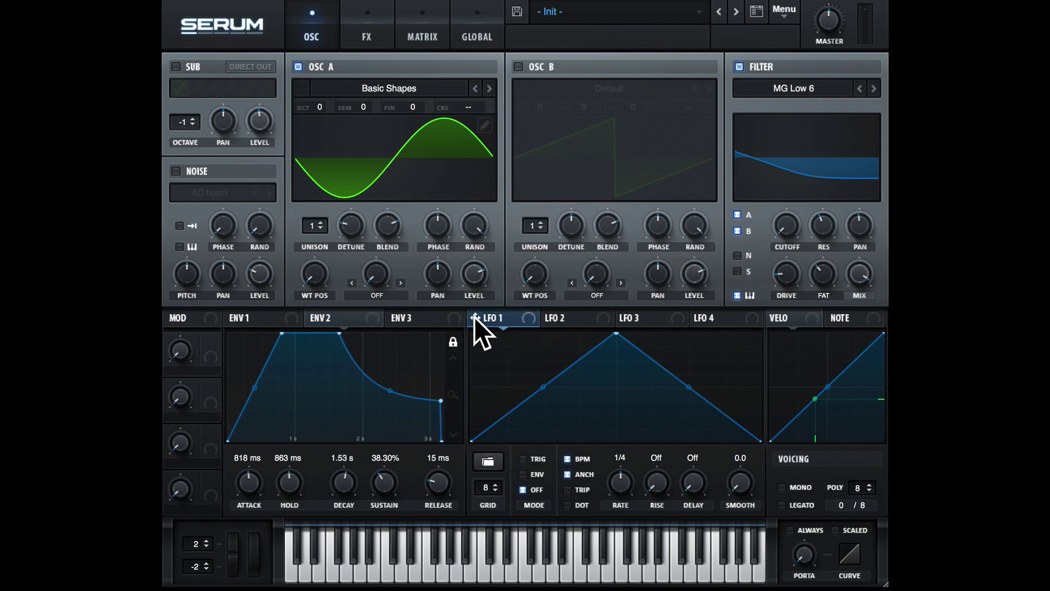
drag(474, 318, 790, 231)
mouse_move(770, 209)
mouse_down()
mouse_move(774, 265)
mouse_move(781, 170)
mouse_move(787, 222)
mouse_move(776, 230)
mouse_move(767, 338)
mouse_move(767, 216)
mouse_move(783, 221)
mouse_up()
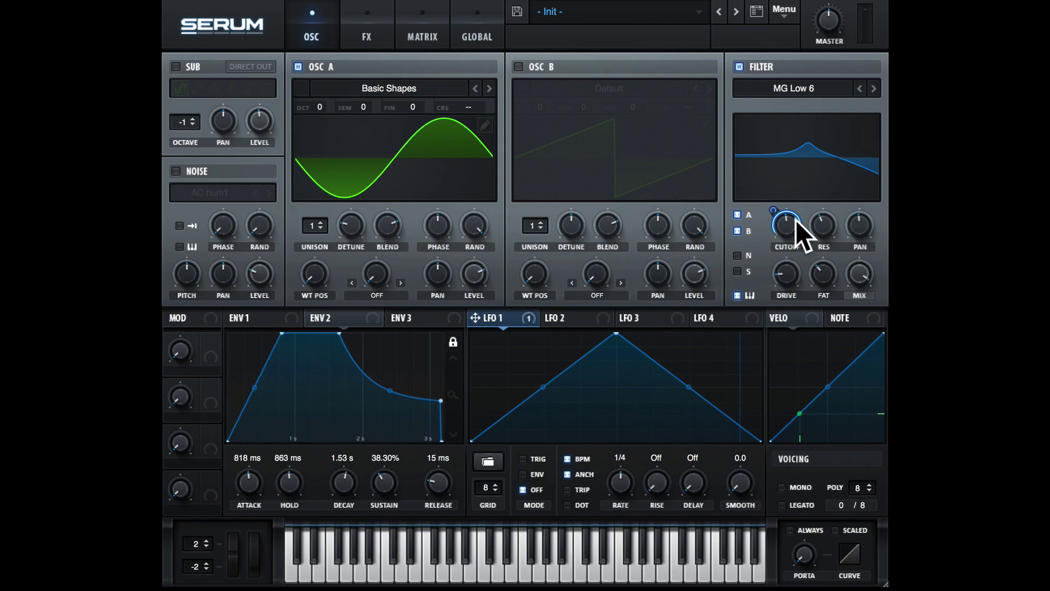
drag(775, 221, 785, 260)
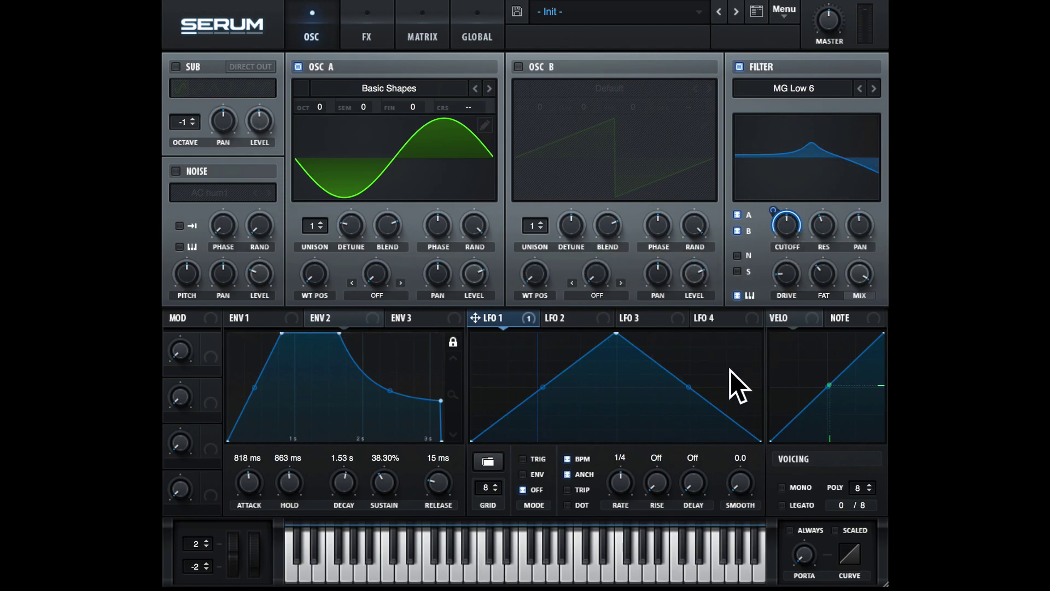
Step: Redraw LFO 1 with the peak shifted left, added points forming a plateau and step, and curved falls
drag(617, 336, 513, 314)
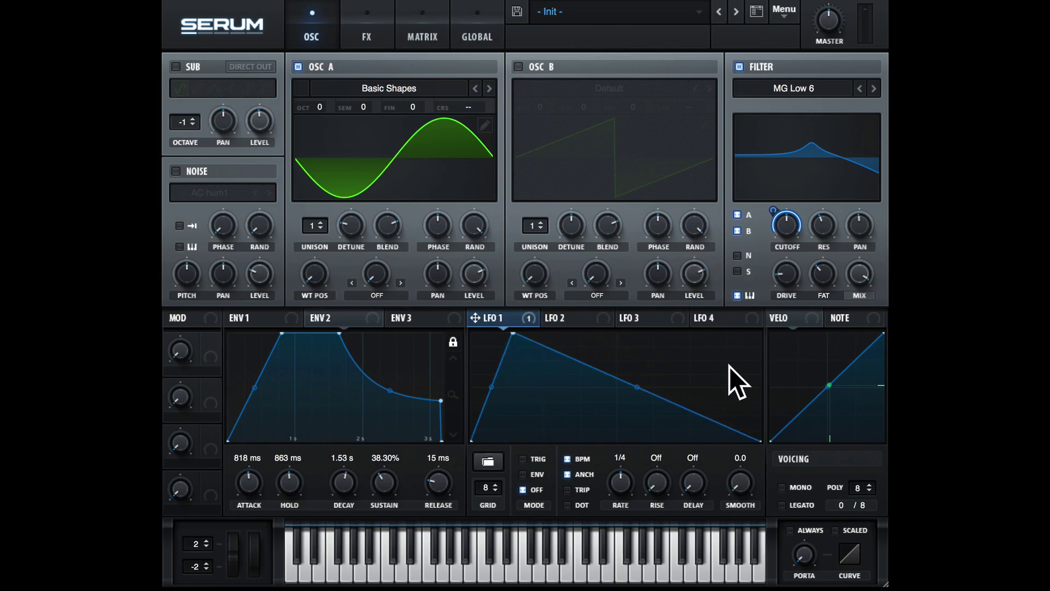
double_click(592, 369)
drag(592, 368, 583, 401)
double_click(655, 364)
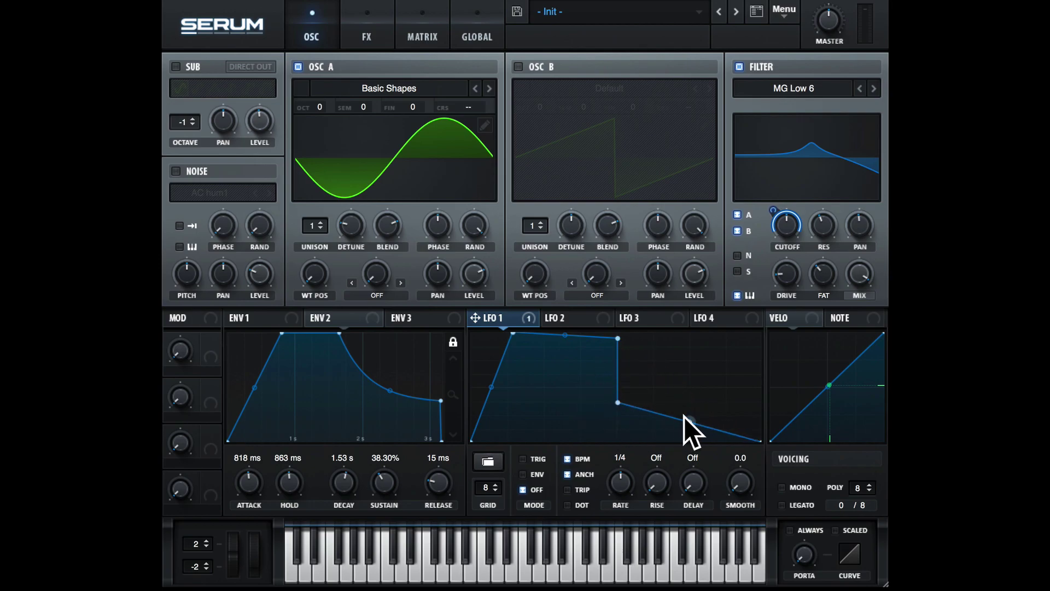
drag(688, 425, 696, 363)
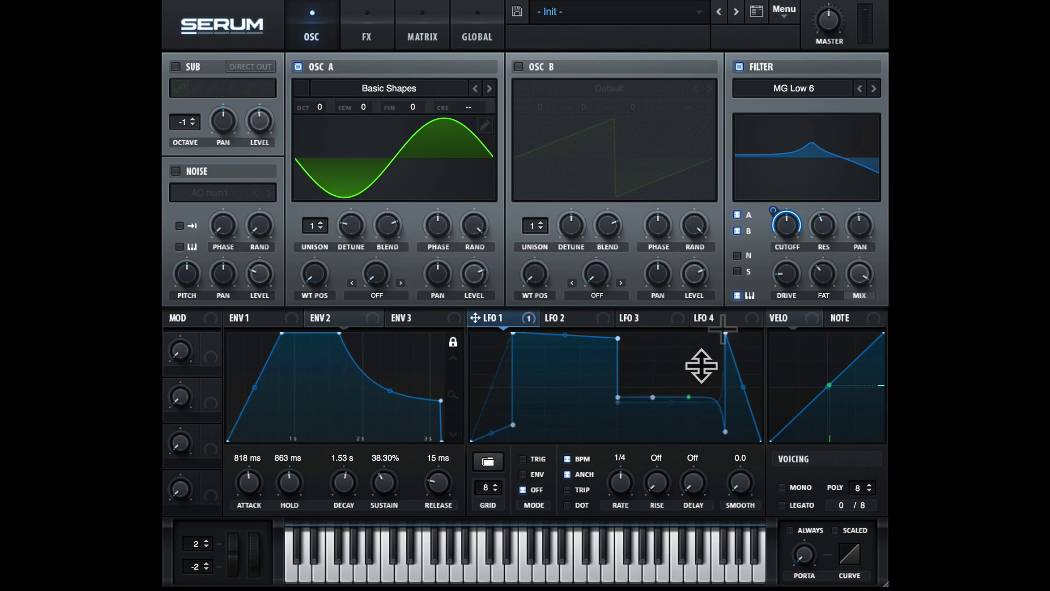
drag(702, 365, 675, 375)
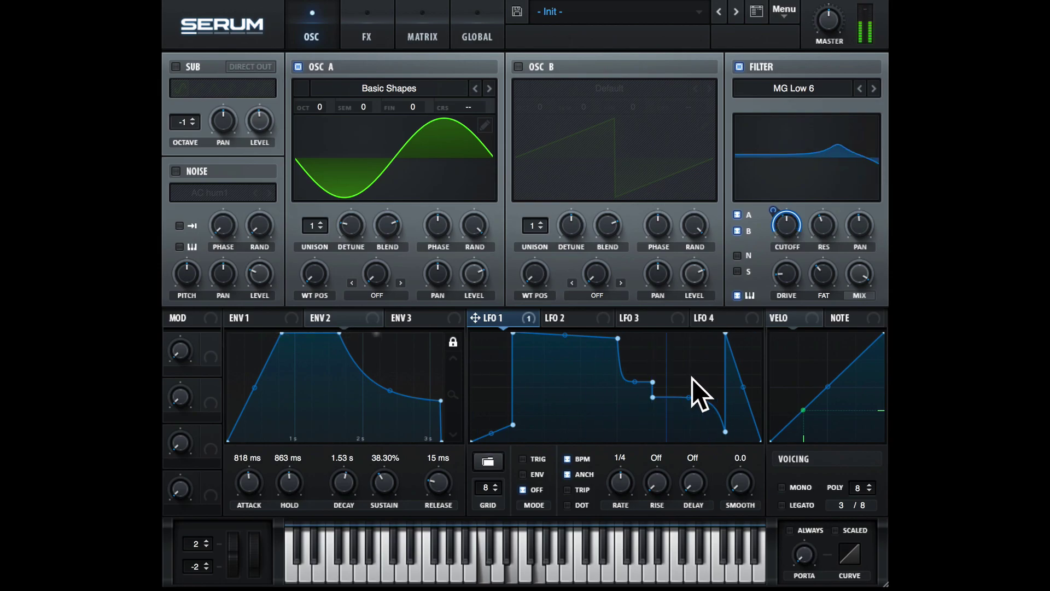
drag(727, 432, 665, 422)
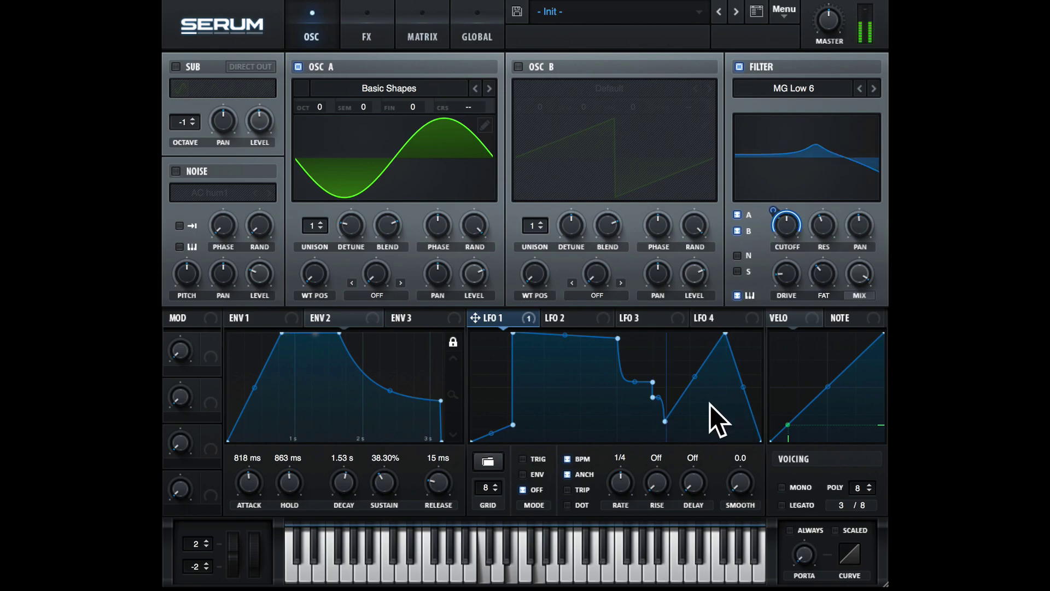
drag(741, 385, 640, 413)
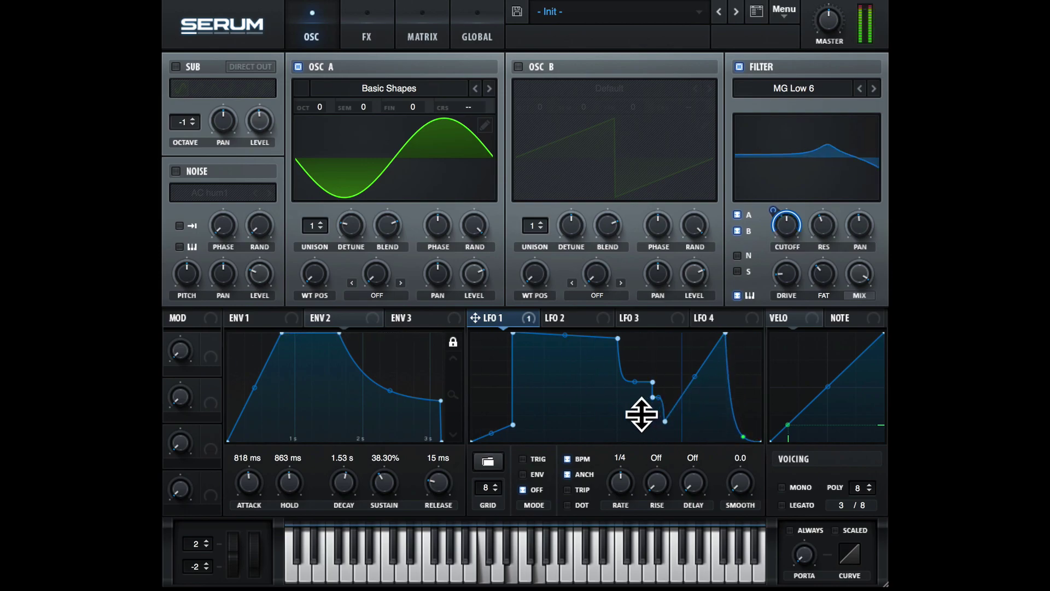
drag(727, 332, 699, 385)
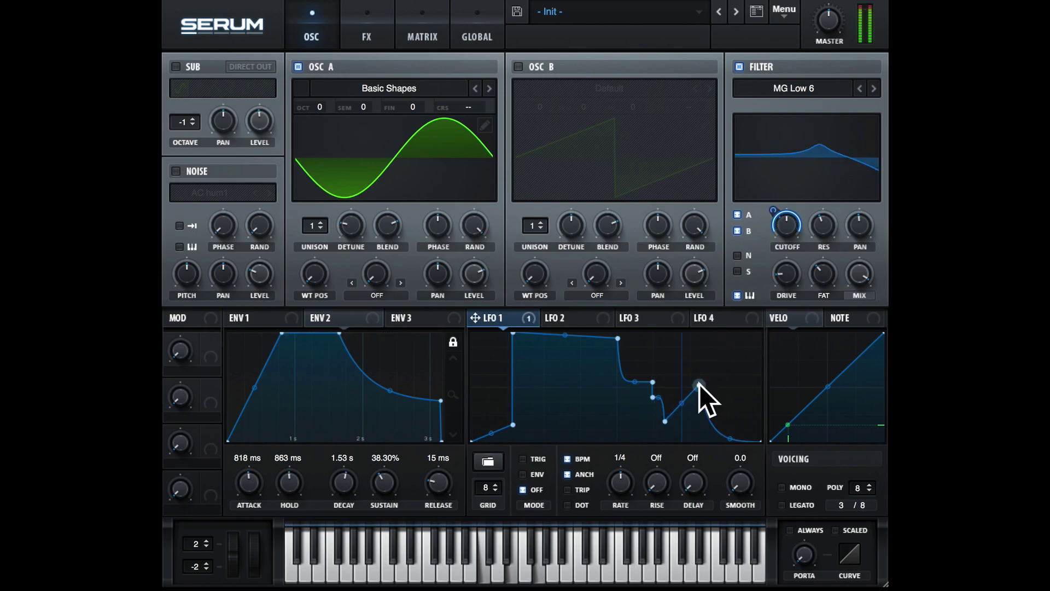
drag(512, 334, 523, 382)
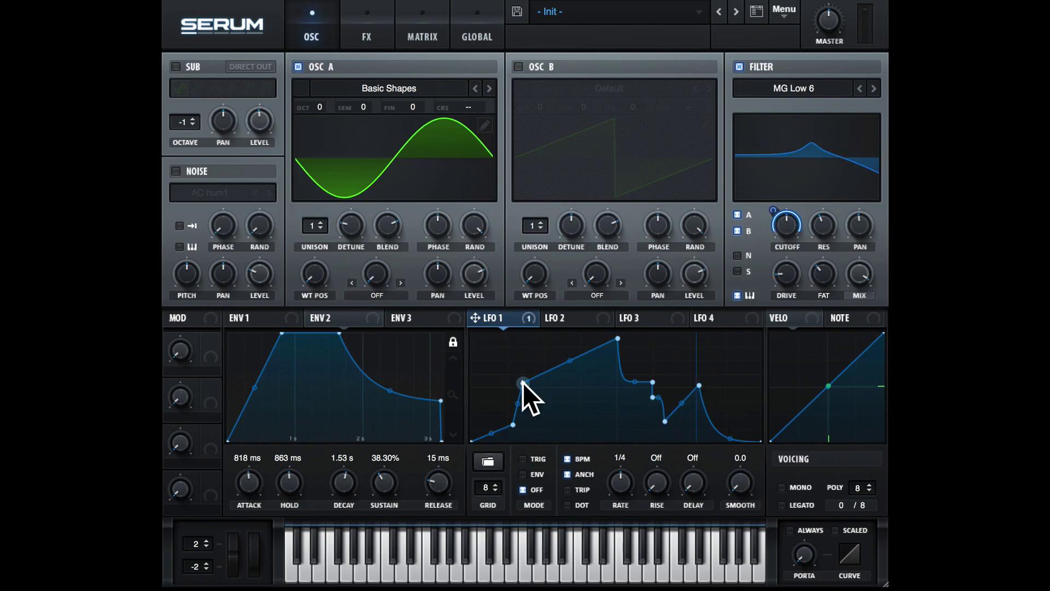
Step: Load the Misc > Dome LFO shape, then replace it with Misc > RampUp
click(495, 466)
mouse_move(494, 462)
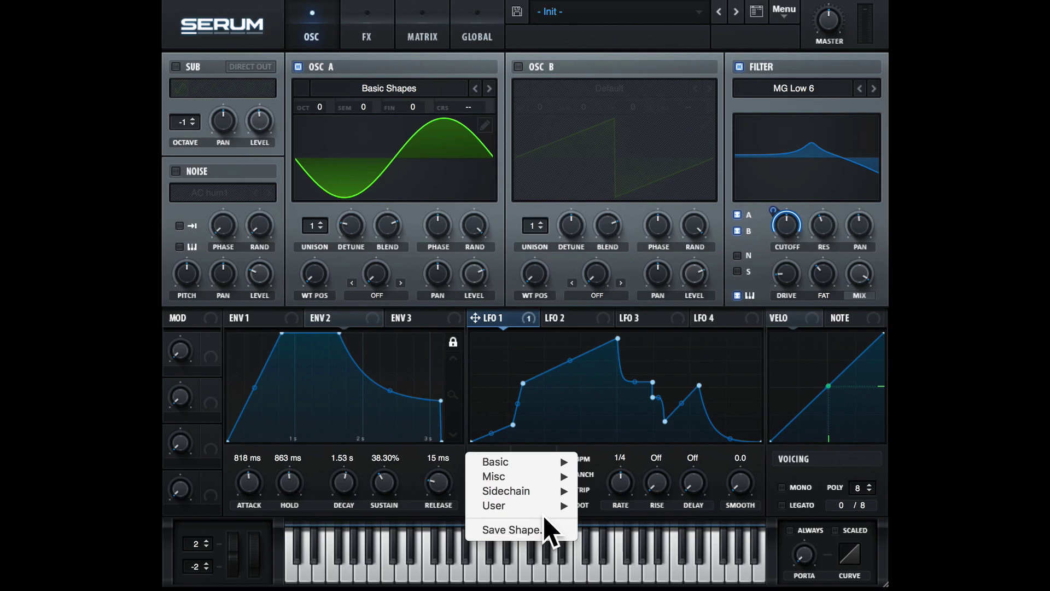
mouse_move(530, 478)
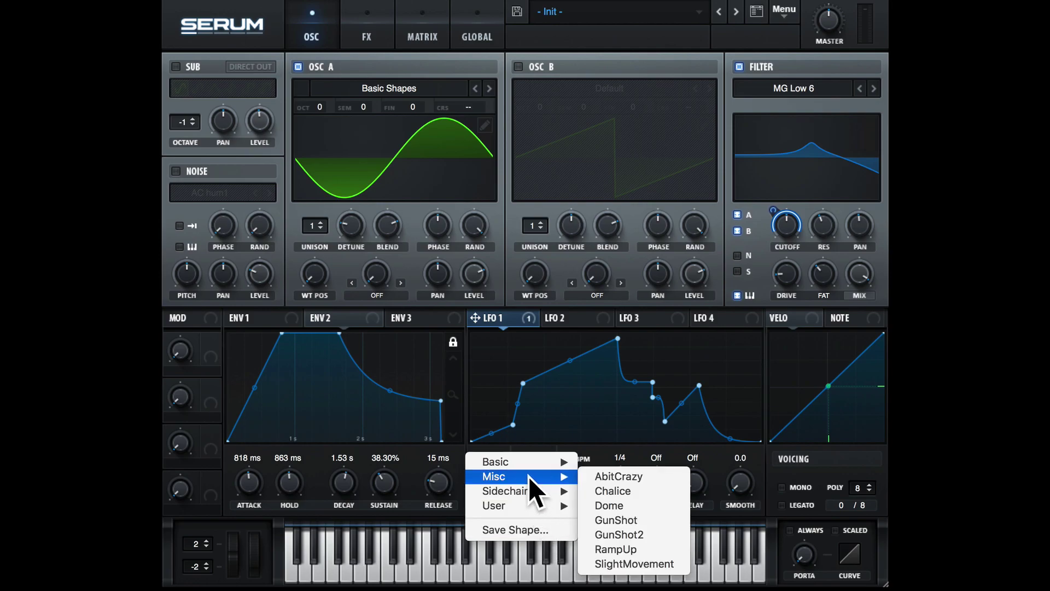
click(652, 504)
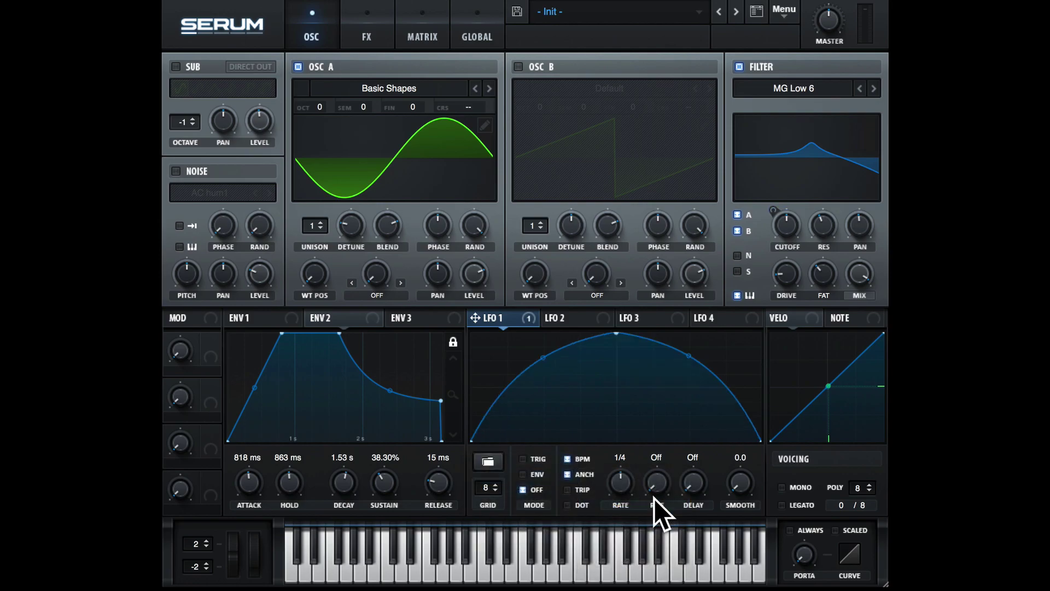
click(488, 463)
mouse_move(520, 476)
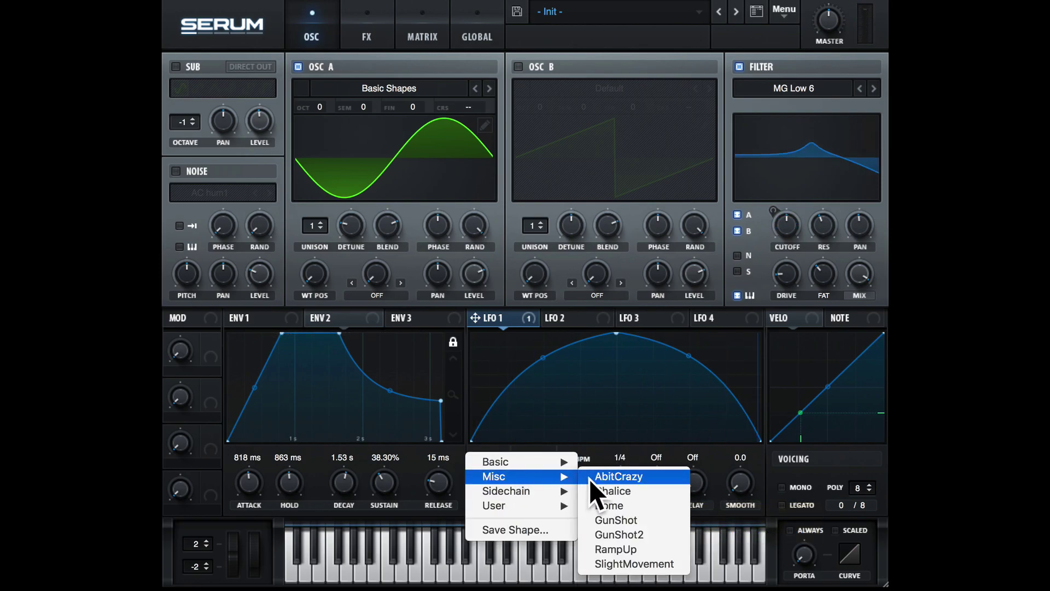
click(643, 550)
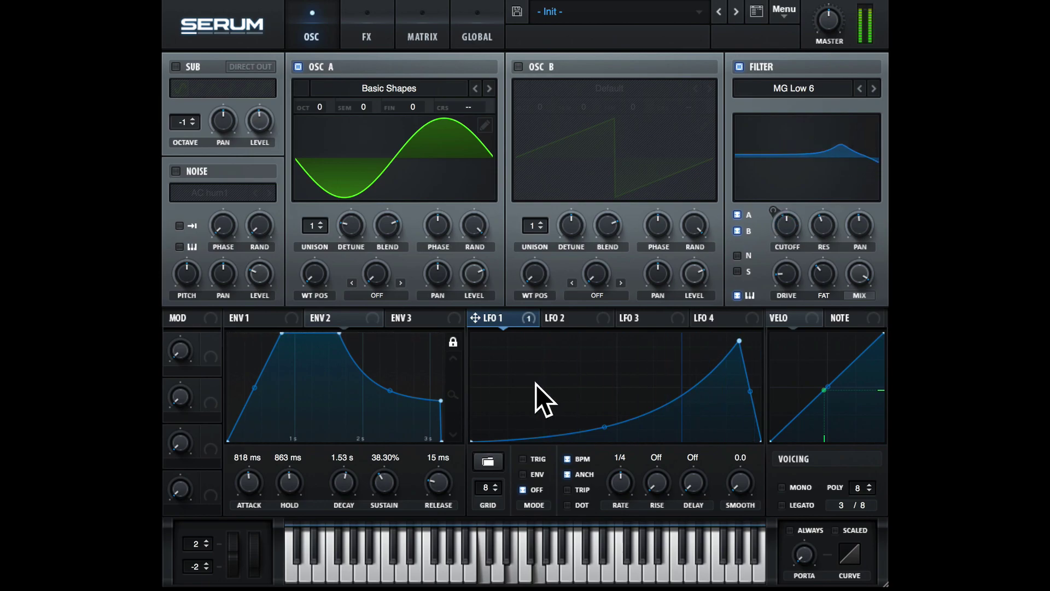
Step: Add a node and drag points to give the RampUp a flat middle plateau, grid at 13
double_click(537, 384)
click(495, 491)
click(495, 491)
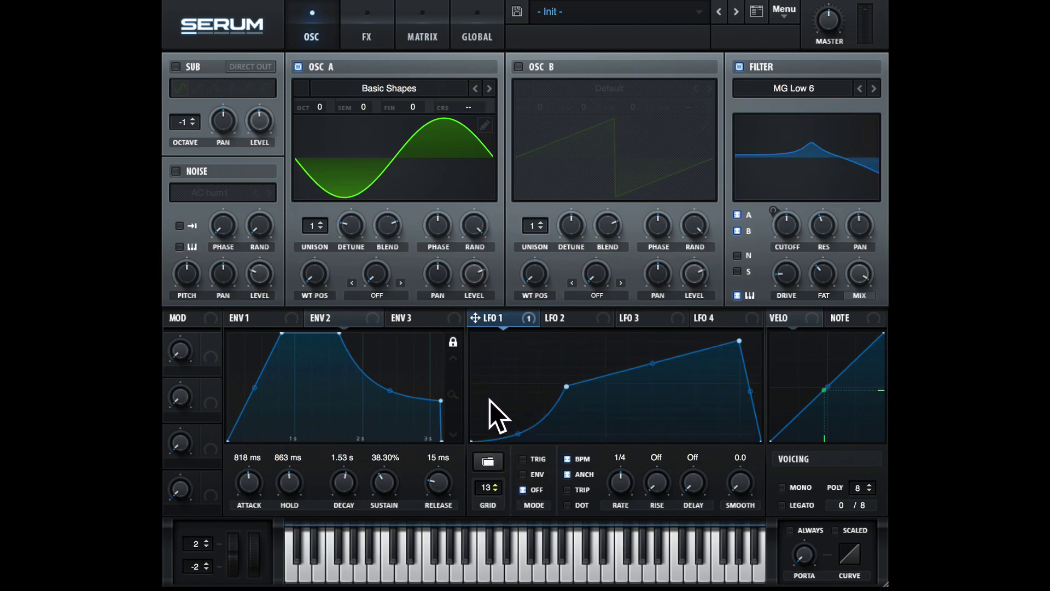
drag(651, 364, 642, 411)
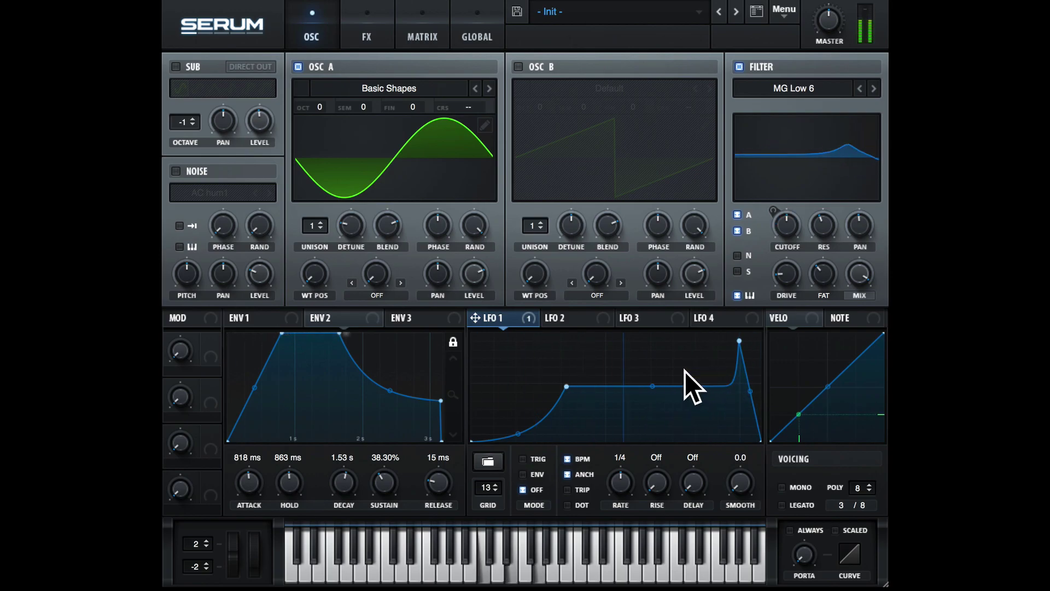
drag(727, 385, 656, 380)
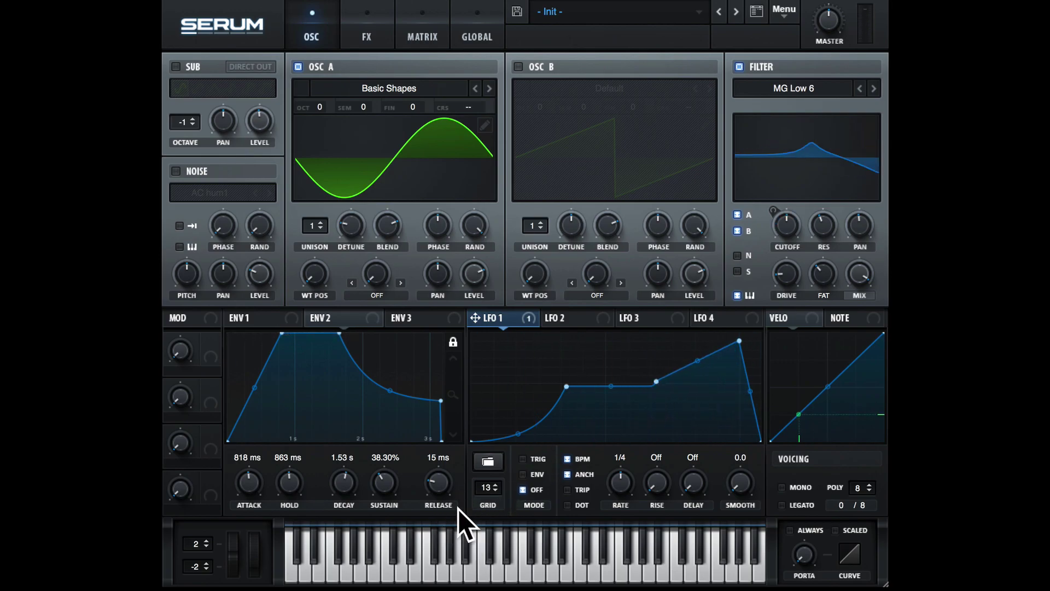
click(492, 463)
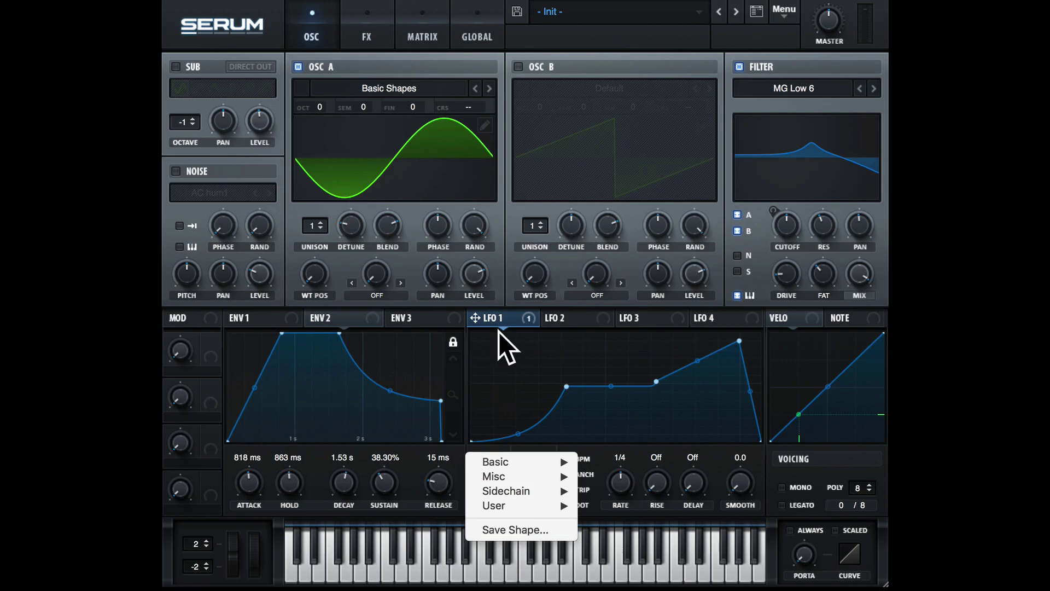
click(532, 365)
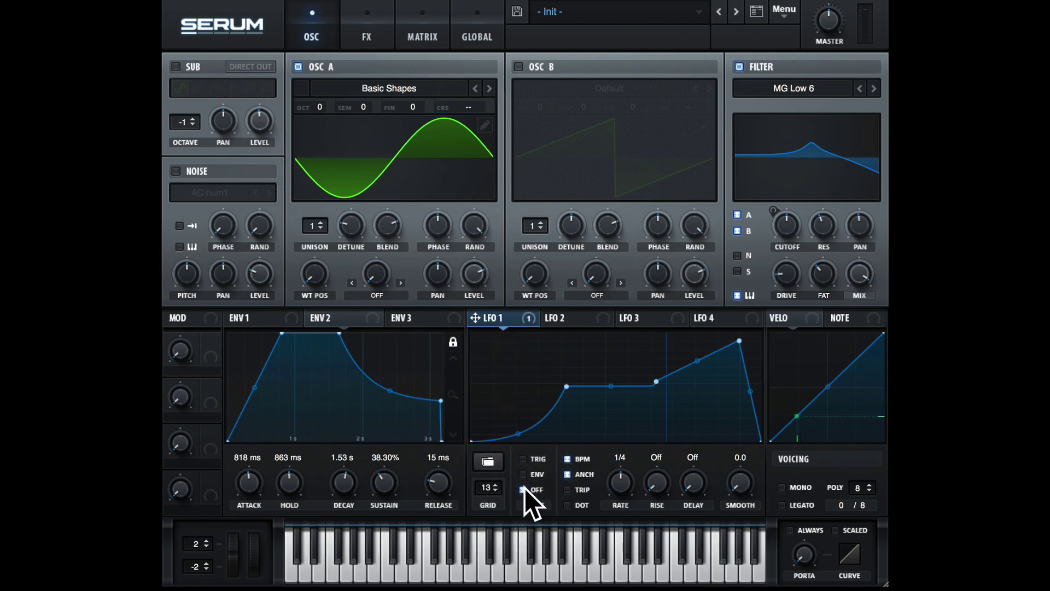
mouse_move(524, 488)
click(524, 460)
click(524, 474)
Step: Try LFO 1 rates of one bar, 1/8 and free Hz, then re-sync at 1/4 with ANCH on
drag(623, 479, 621, 494)
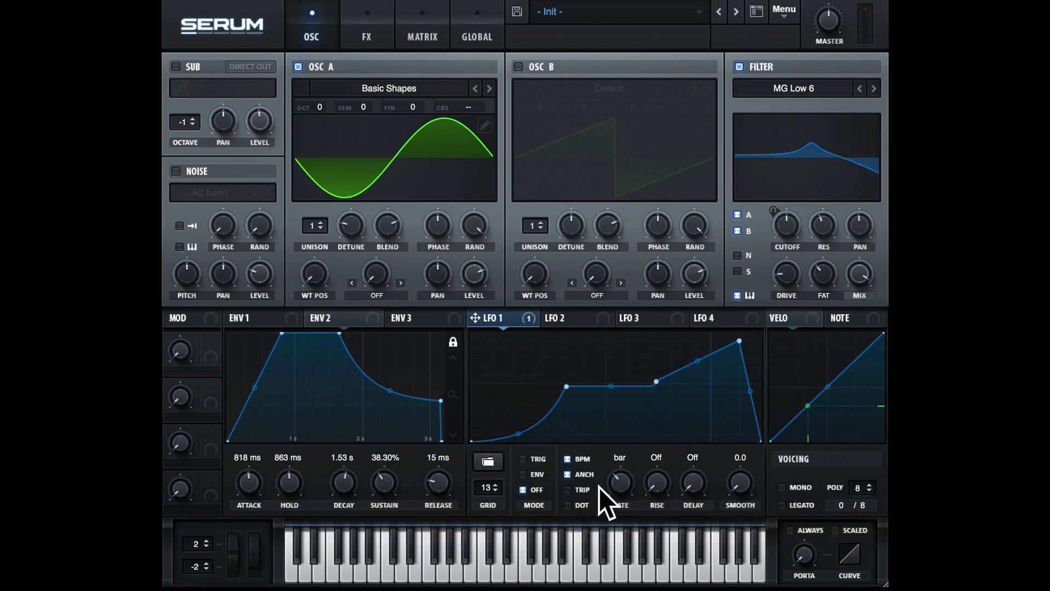
double_click(518, 434)
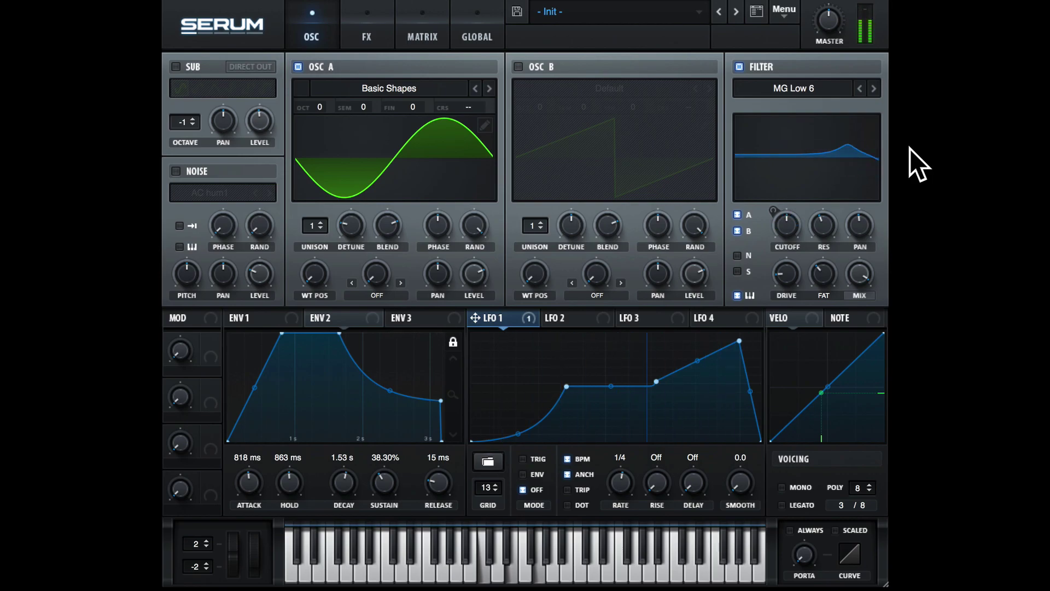
mouse_move(625, 482)
mouse_down()
mouse_move(629, 415)
mouse_move(626, 531)
mouse_move(628, 363)
mouse_move(615, 476)
mouse_up()
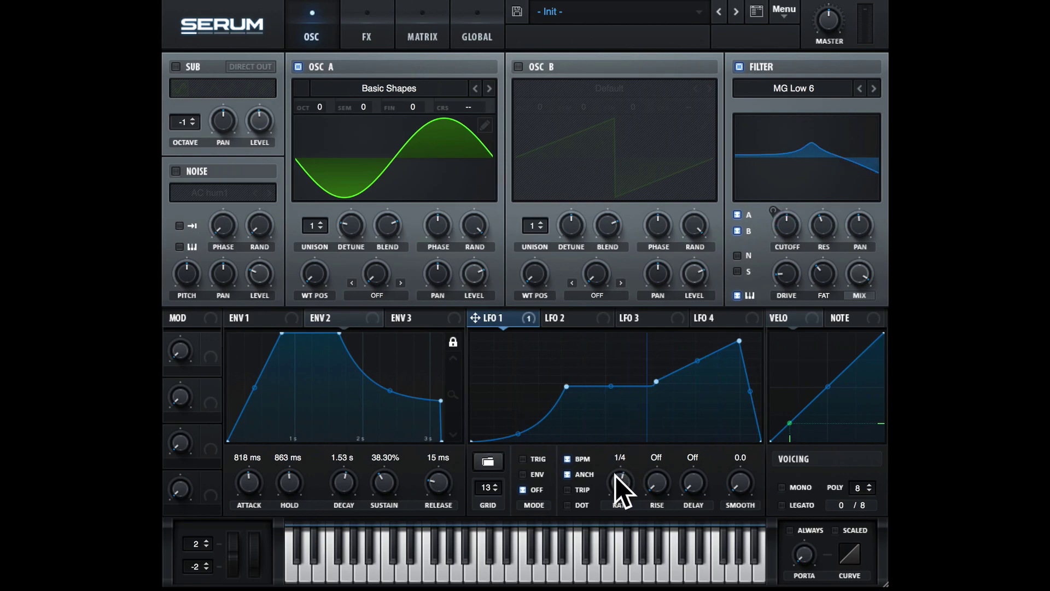
click(567, 458)
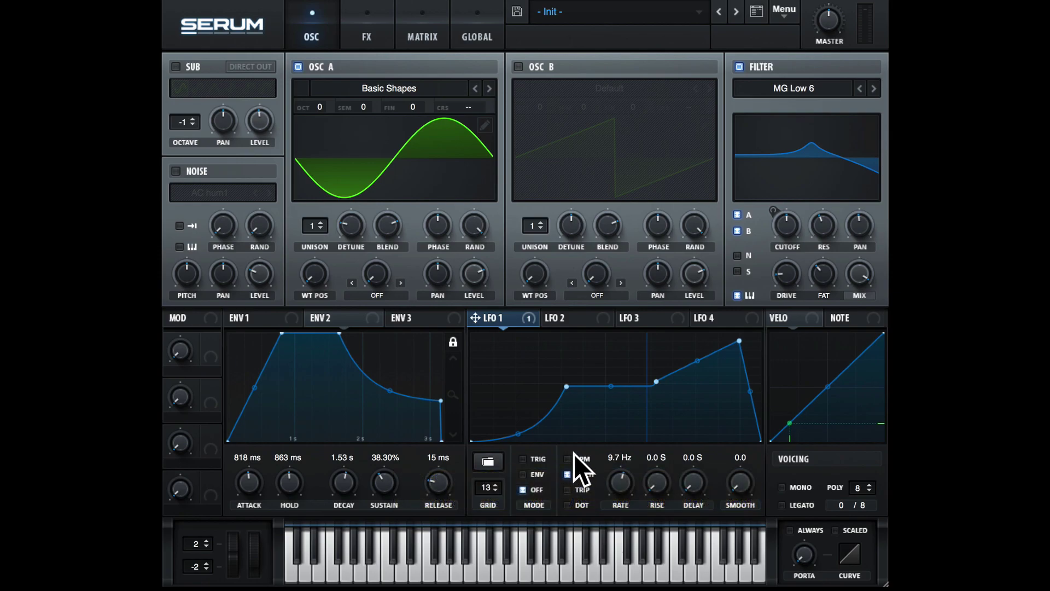
mouse_move(628, 488)
mouse_down()
mouse_move(619, 422)
mouse_move(629, 436)
mouse_move(616, 534)
mouse_move(629, 389)
mouse_move(631, 501)
mouse_up()
click(567, 460)
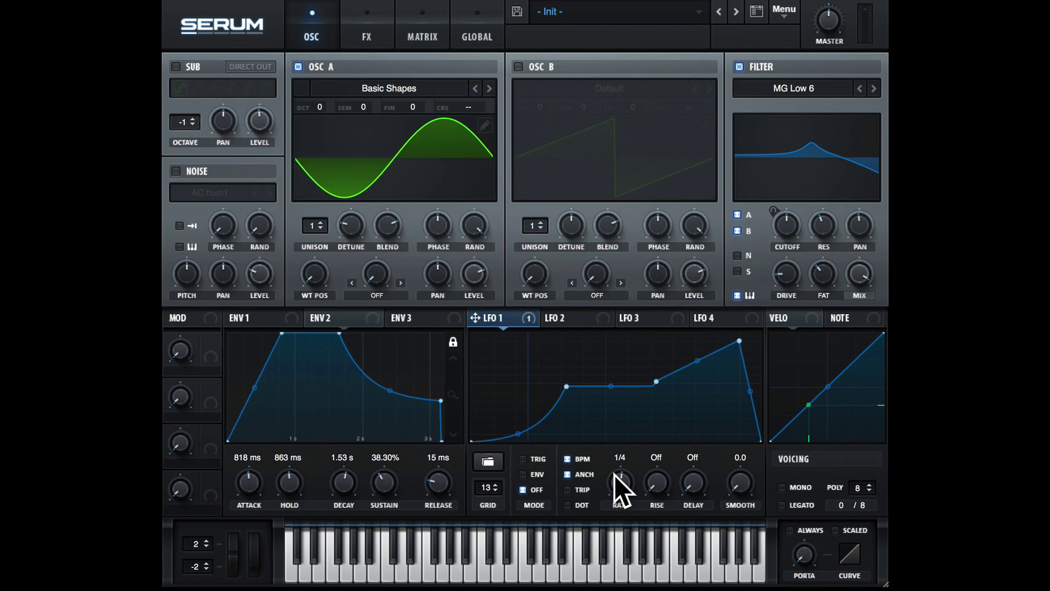
click(566, 474)
Step: Make LFO 1 free-running at 0.3 Hz with a rise of about 3.1 s
drag(660, 490, 658, 359)
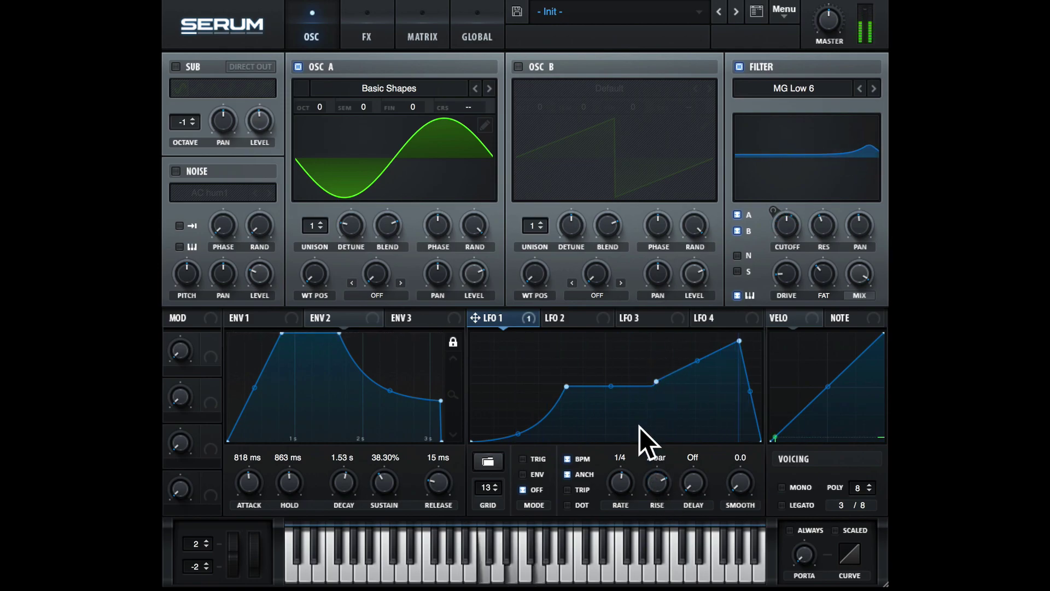
click(568, 460)
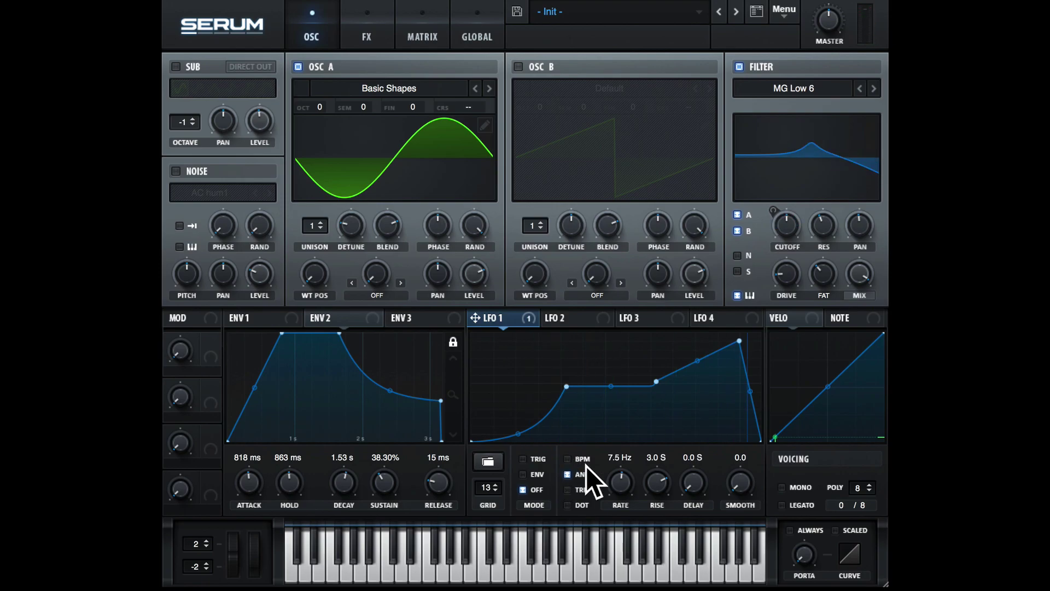
double_click(656, 464)
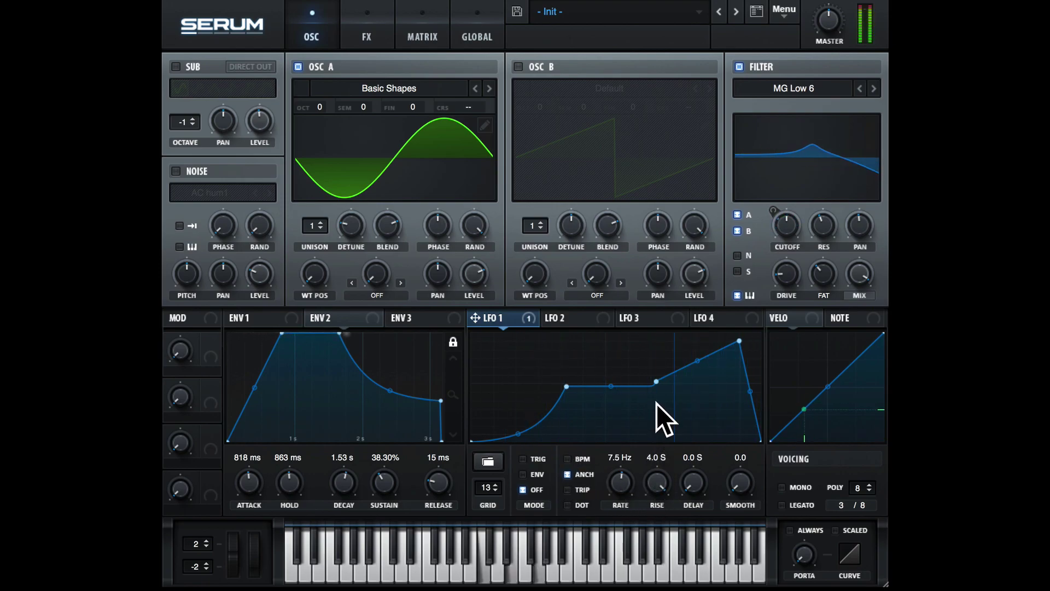
drag(664, 498, 622, 538)
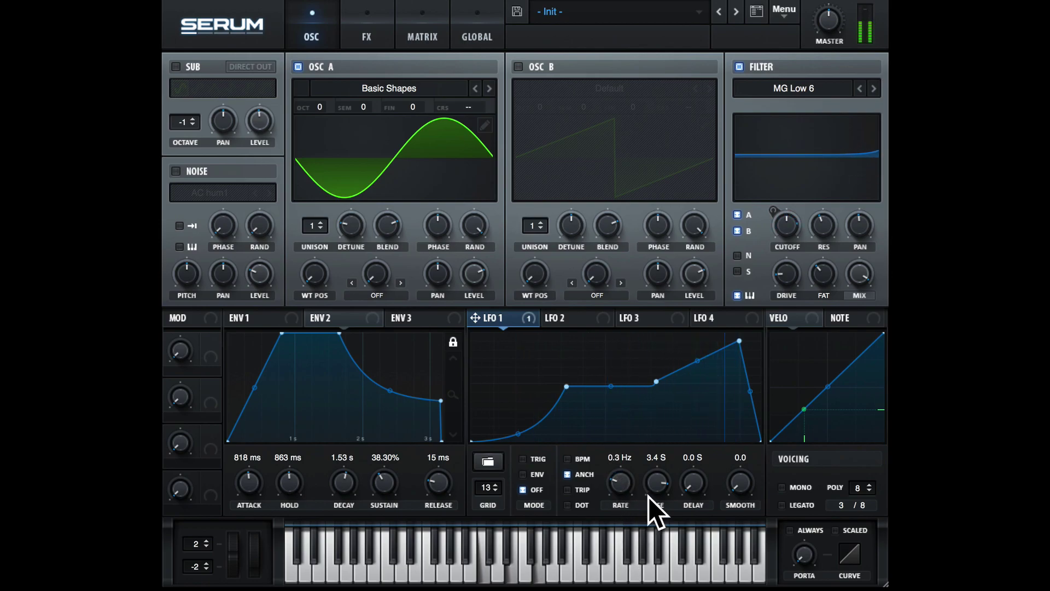
drag(649, 497, 668, 481)
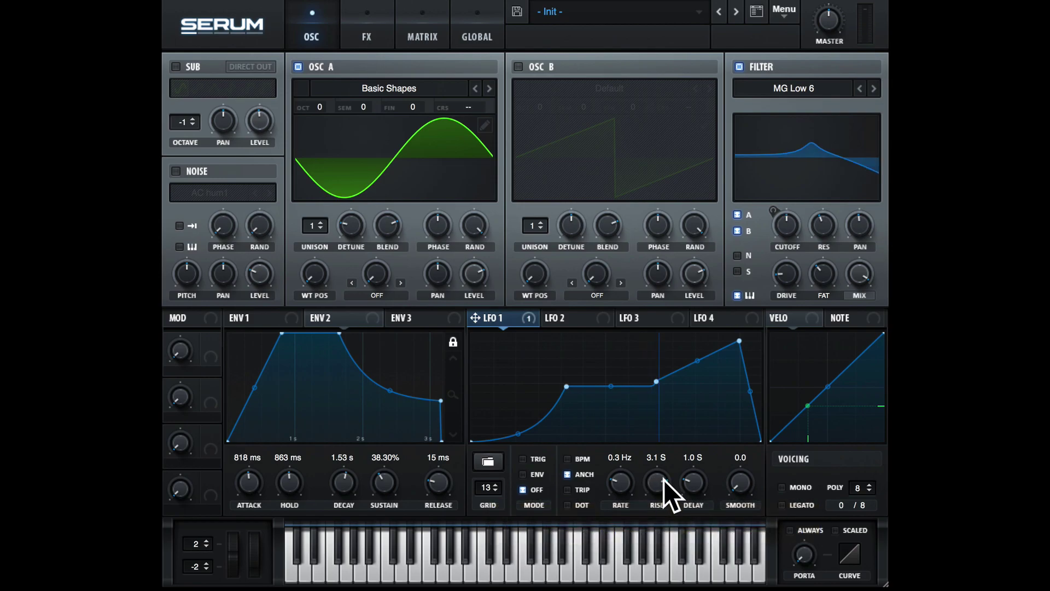
Step: Set LFO 1 rise off, re-sync to 1/4 BPM, delay one bar, and smooth 85.7
drag(664, 480, 664, 525)
click(568, 459)
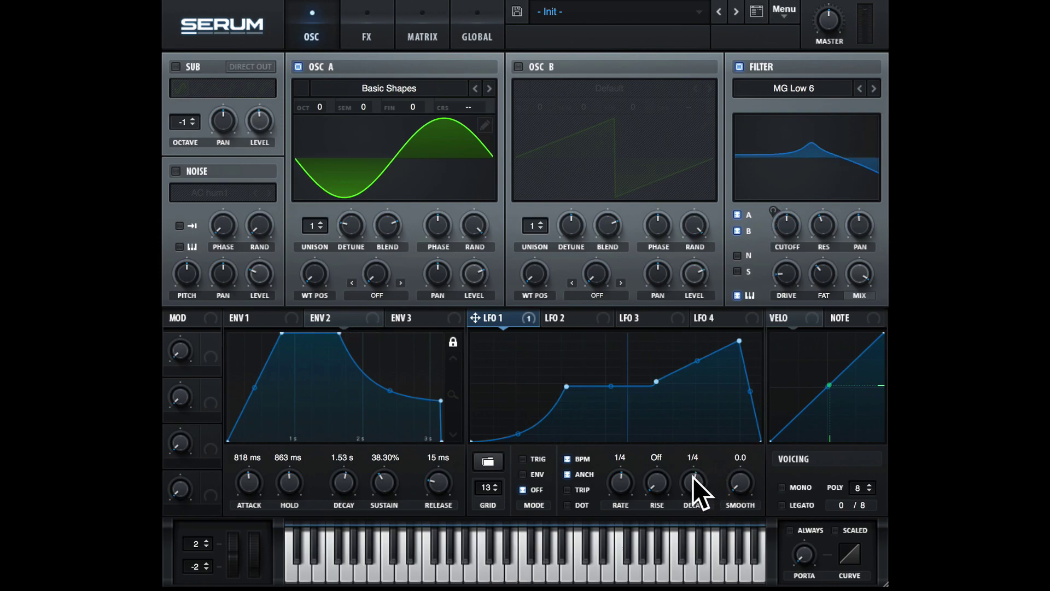
drag(695, 471, 697, 464)
drag(740, 446, 746, 335)
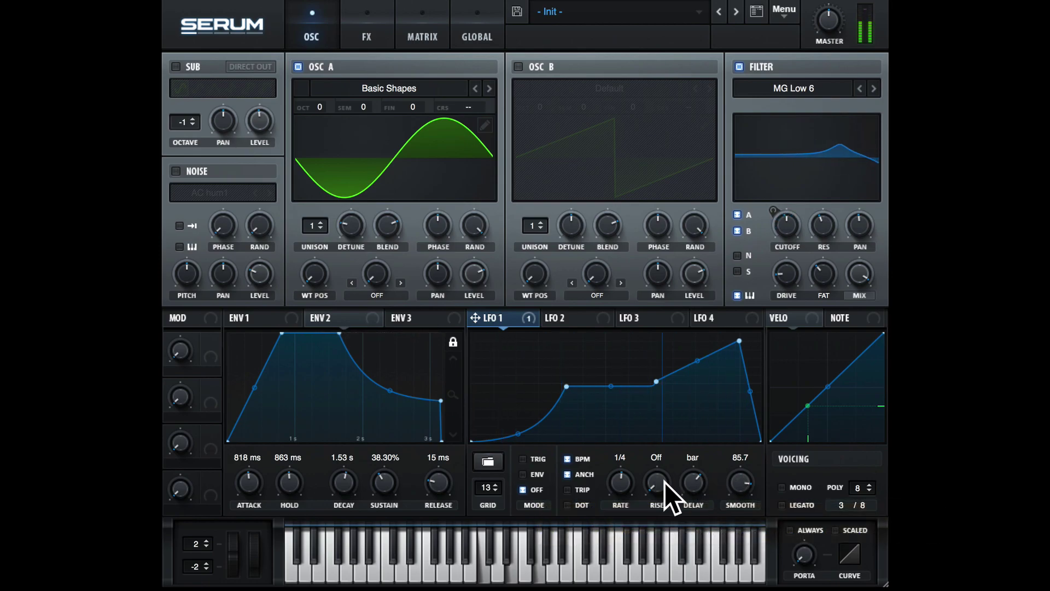
Step: Turn LFO 1 delay off and redraw the shape with a tall early plateau, lower steps and two peaks
double_click(694, 479)
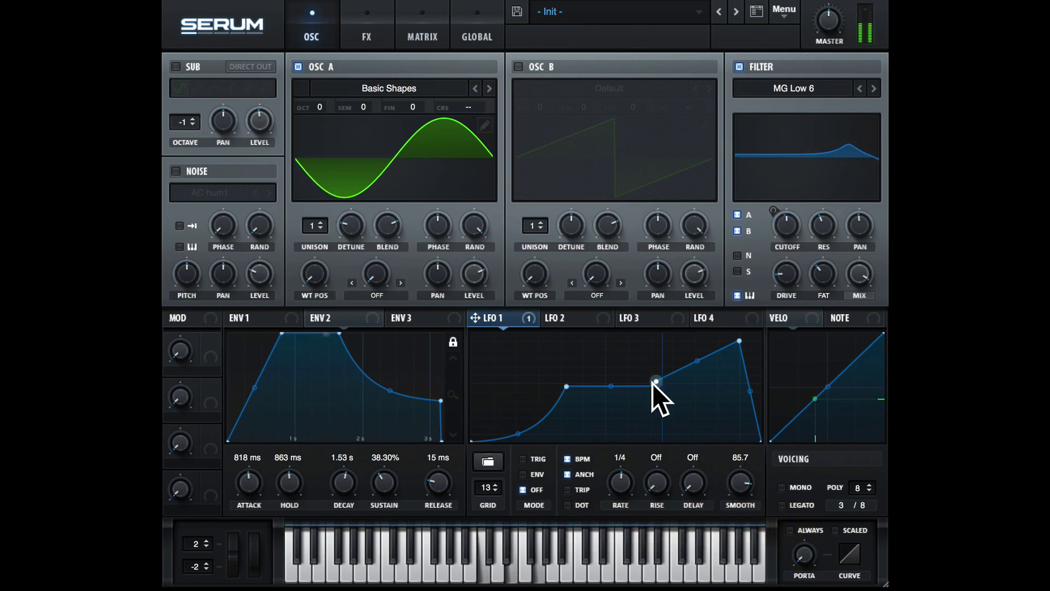
drag(656, 381, 596, 417)
drag(668, 380, 700, 425)
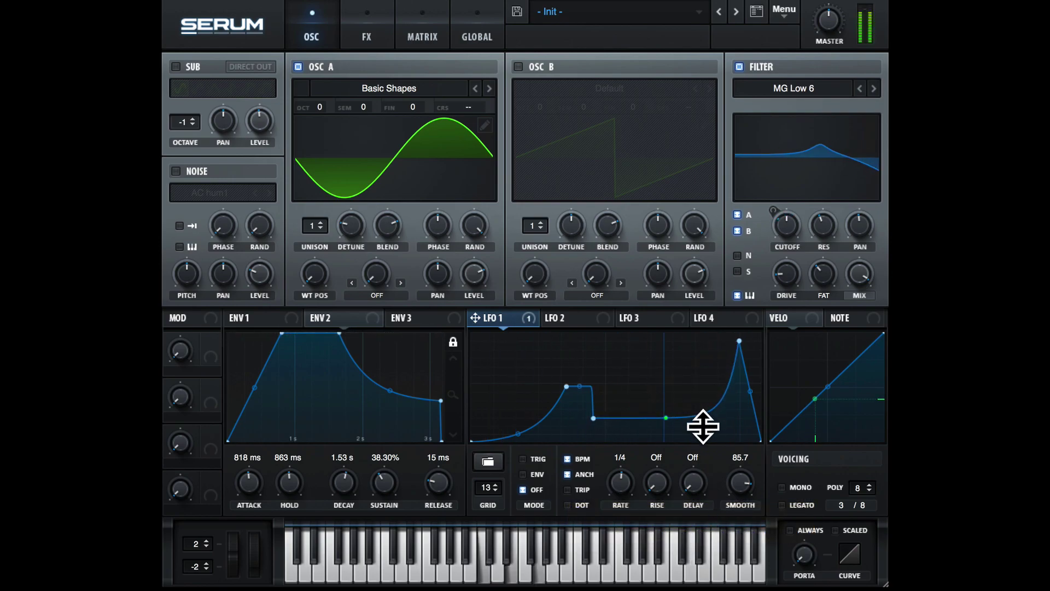
drag(740, 341, 635, 349)
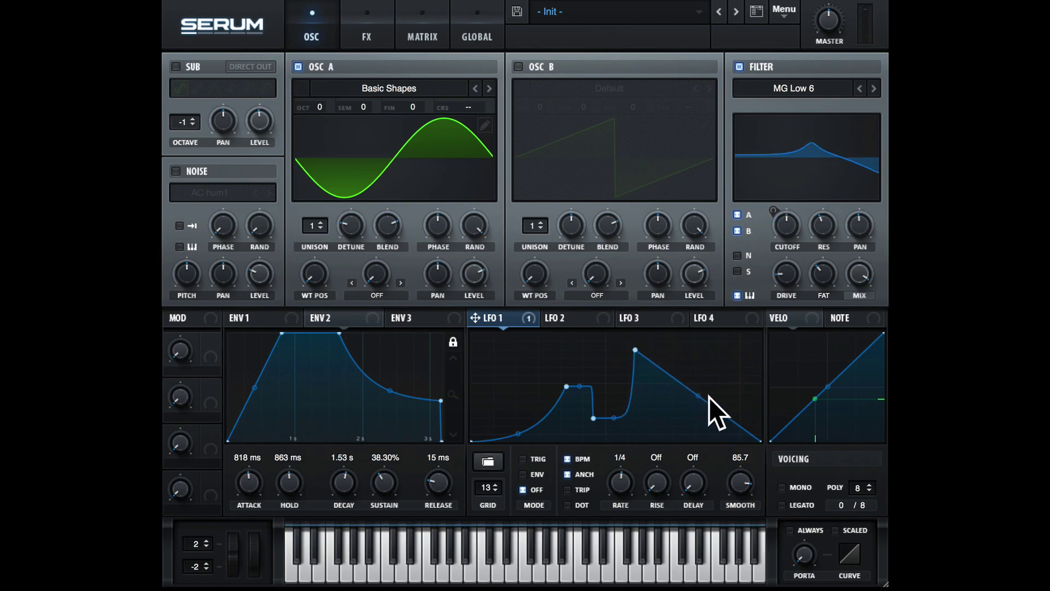
double_click(720, 409)
drag(720, 409, 684, 411)
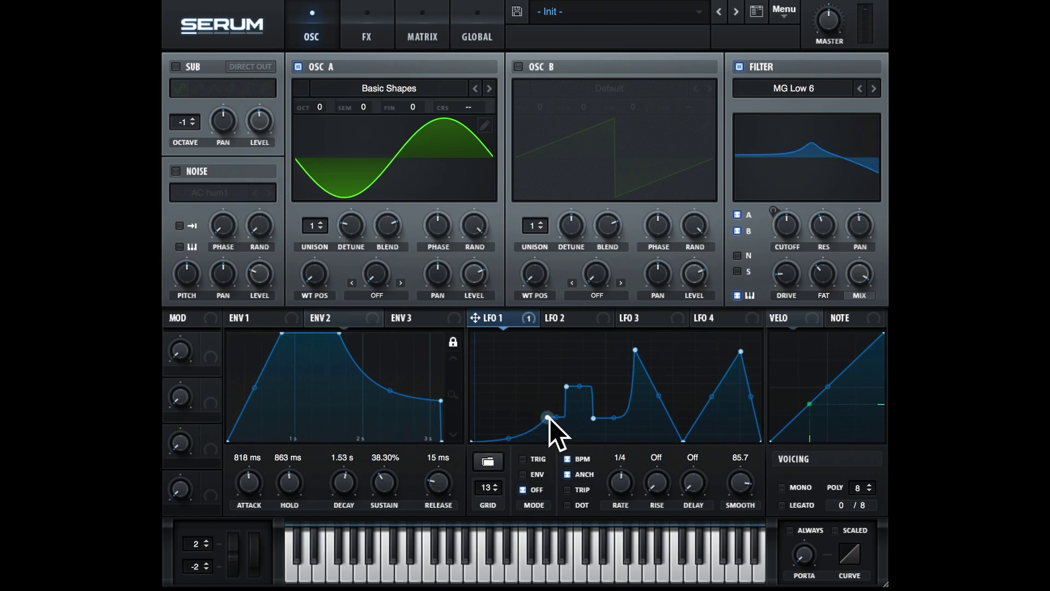
mouse_move(550, 419)
mouse_down()
mouse_move(512, 349)
mouse_move(536, 414)
mouse_up()
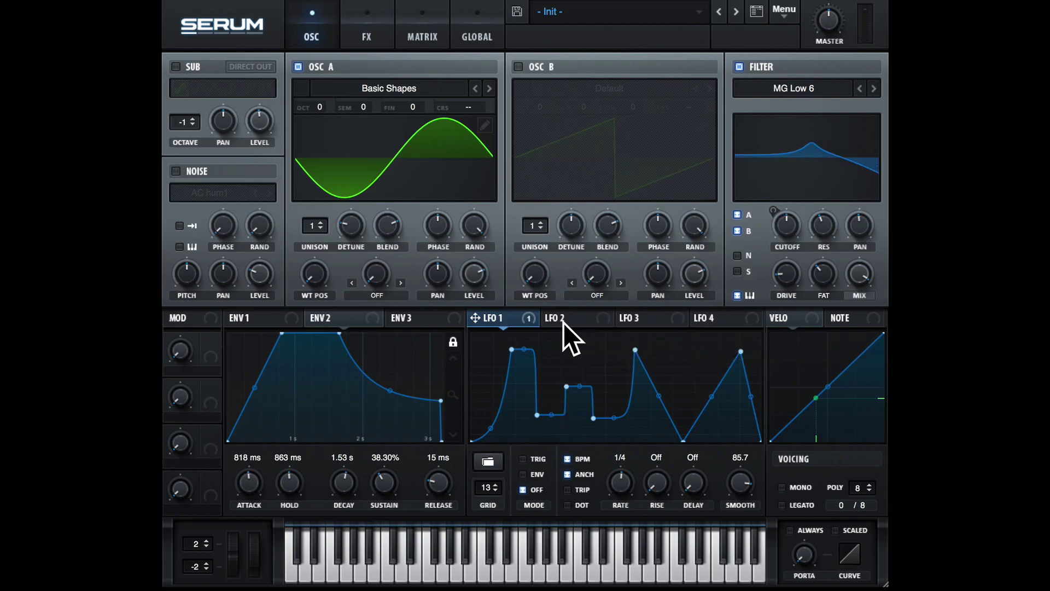
Step: Route LFO 2 to the filter cutoff alongside LFO 1, then compare the LFO 1 and LFO 2 shapes
mouse_move(524, 318)
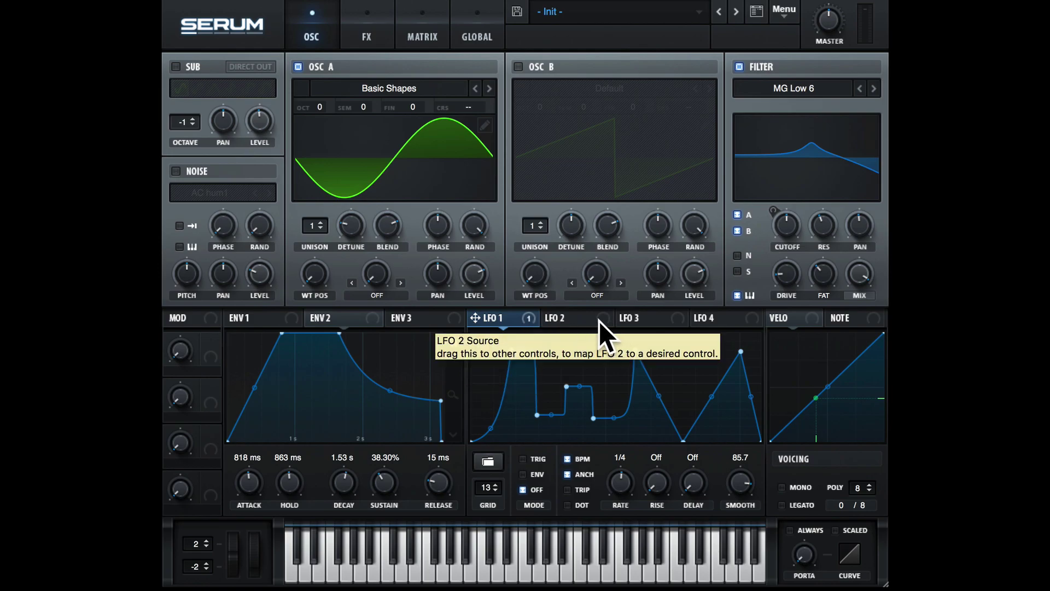
drag(599, 320, 788, 232)
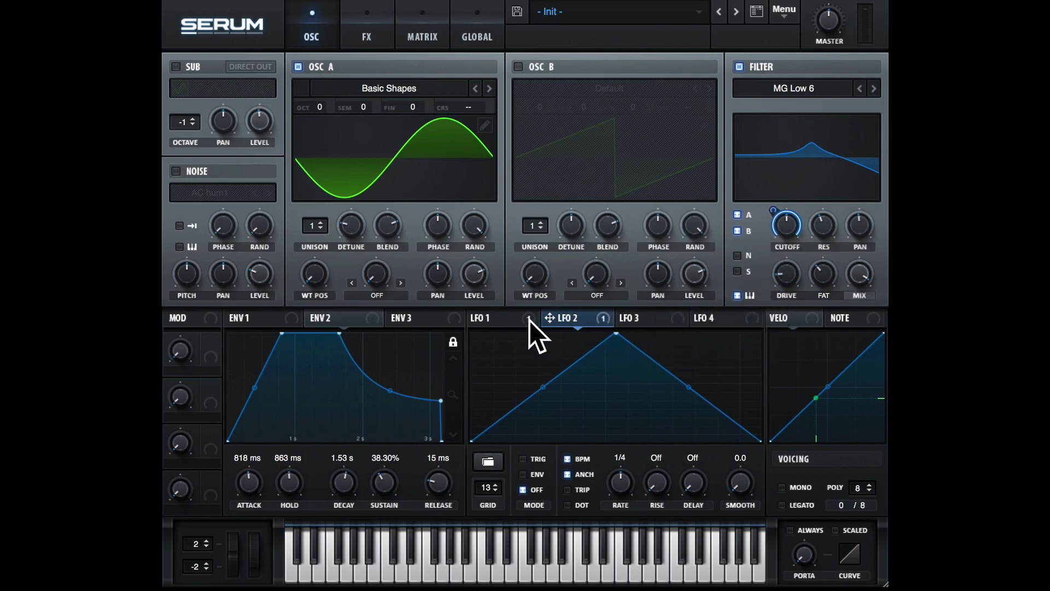
mouse_move(590, 323)
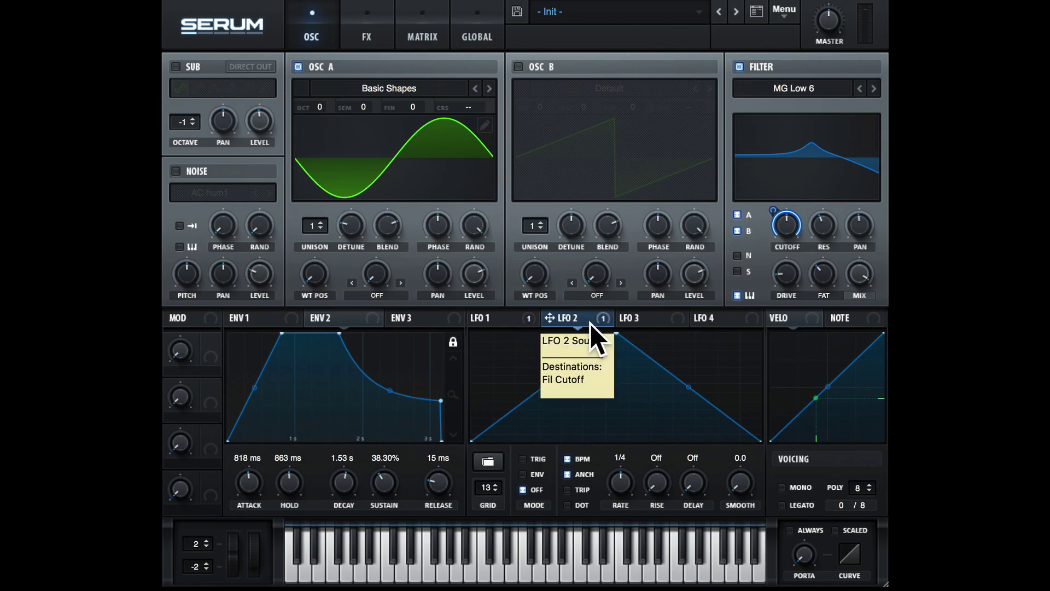
click(505, 322)
click(582, 320)
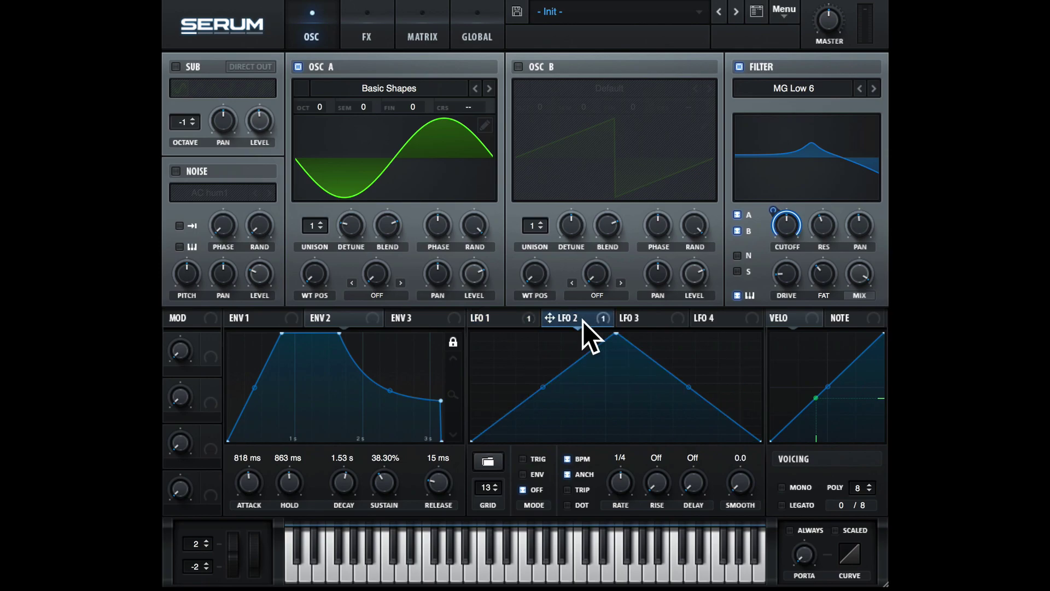
click(504, 320)
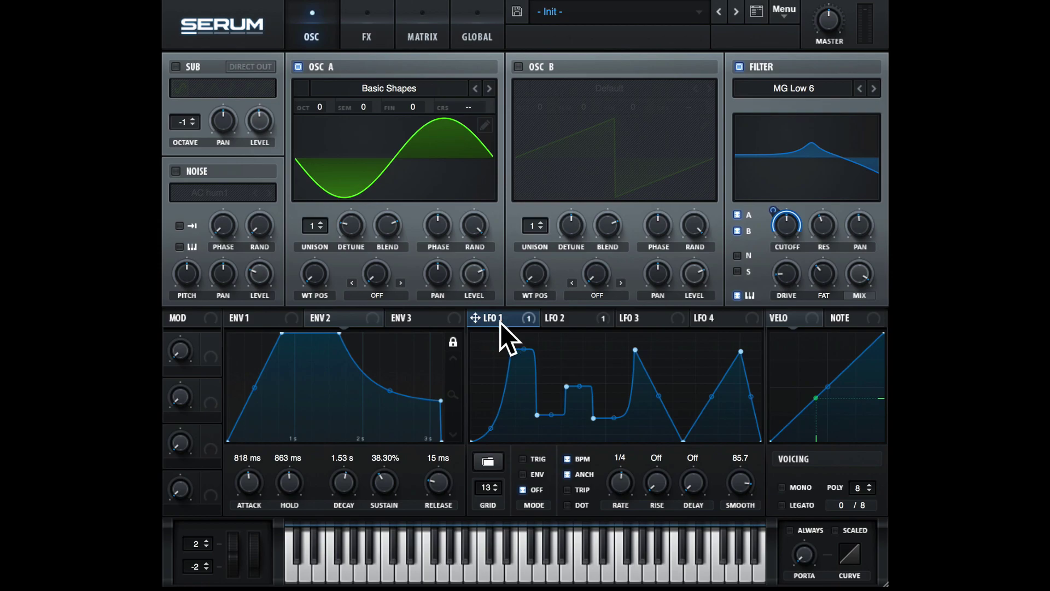
click(559, 321)
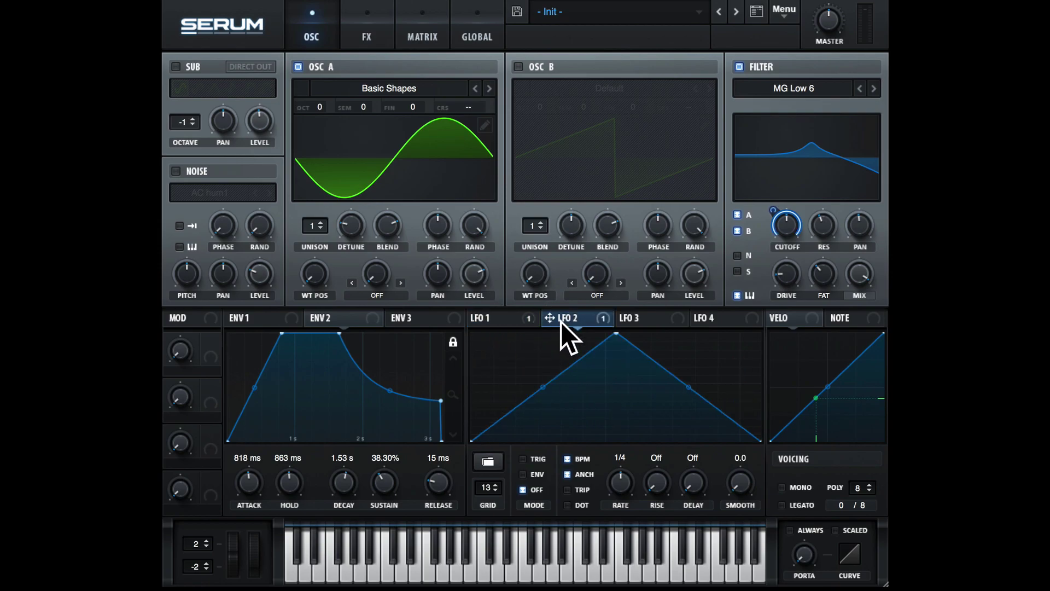
click(510, 320)
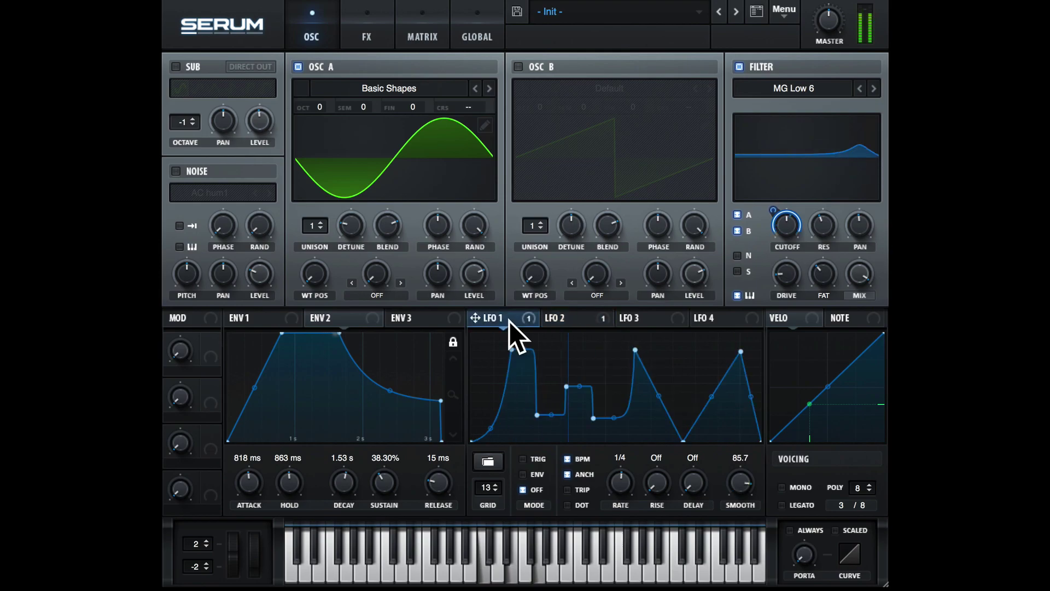
Step: Reshape LFO 2's triangle into a low ramp and hold by lowering the peak and flattening the right side
click(555, 319)
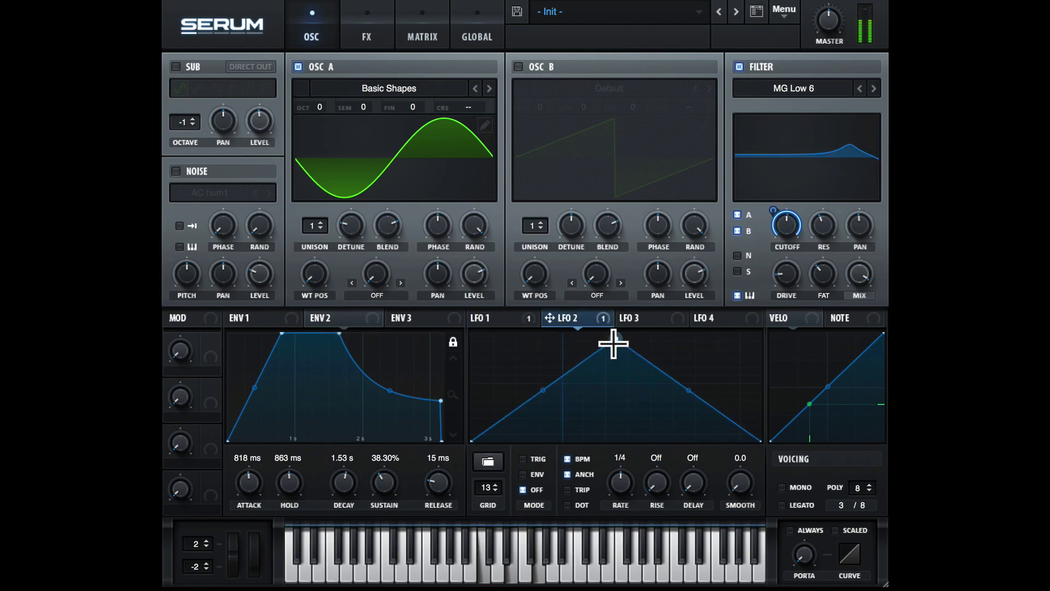
drag(613, 340, 616, 402)
drag(691, 424, 693, 342)
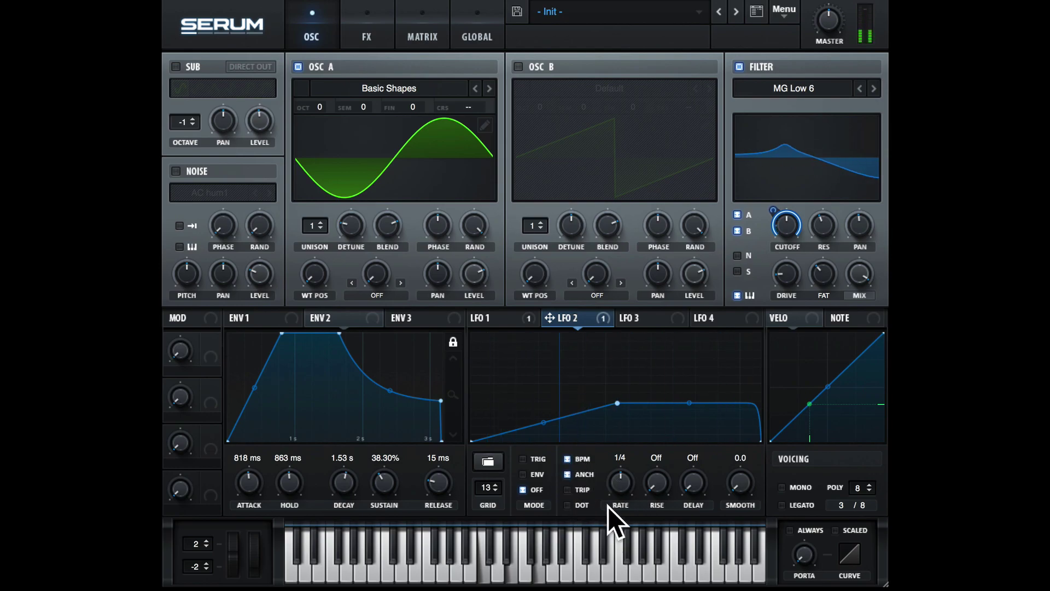
Step: Make LFO 2 free-running at 1.1 Hz with BPM off and a 1.1 s delay
click(567, 458)
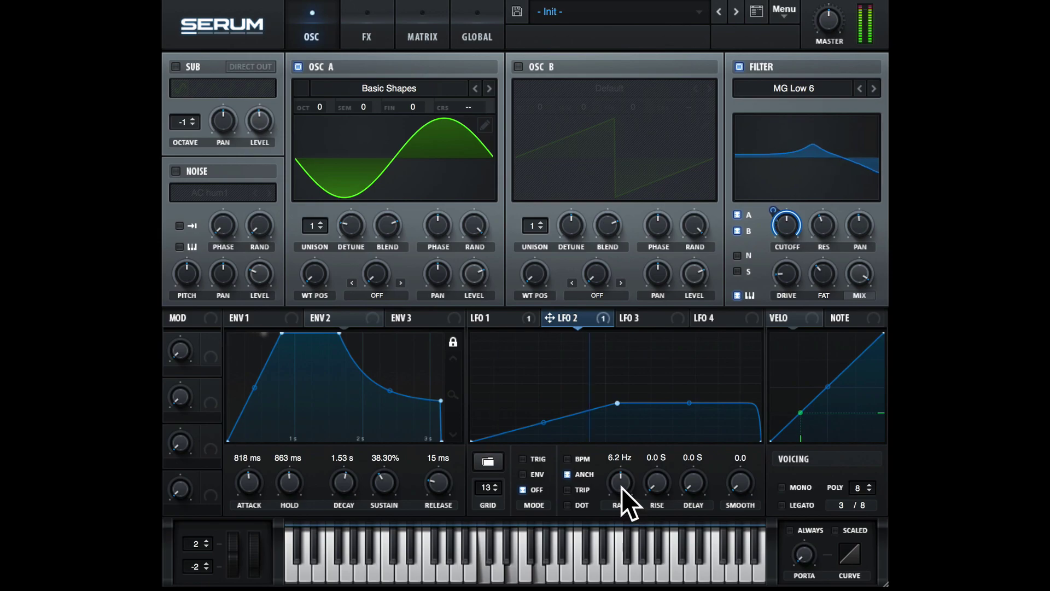
drag(624, 460, 620, 517)
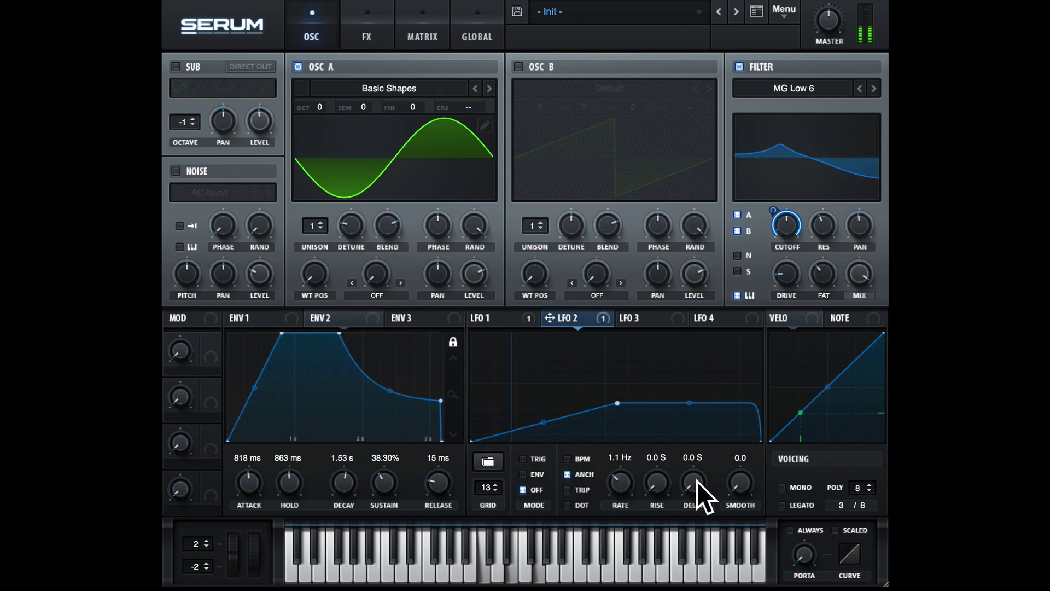
drag(697, 481, 698, 432)
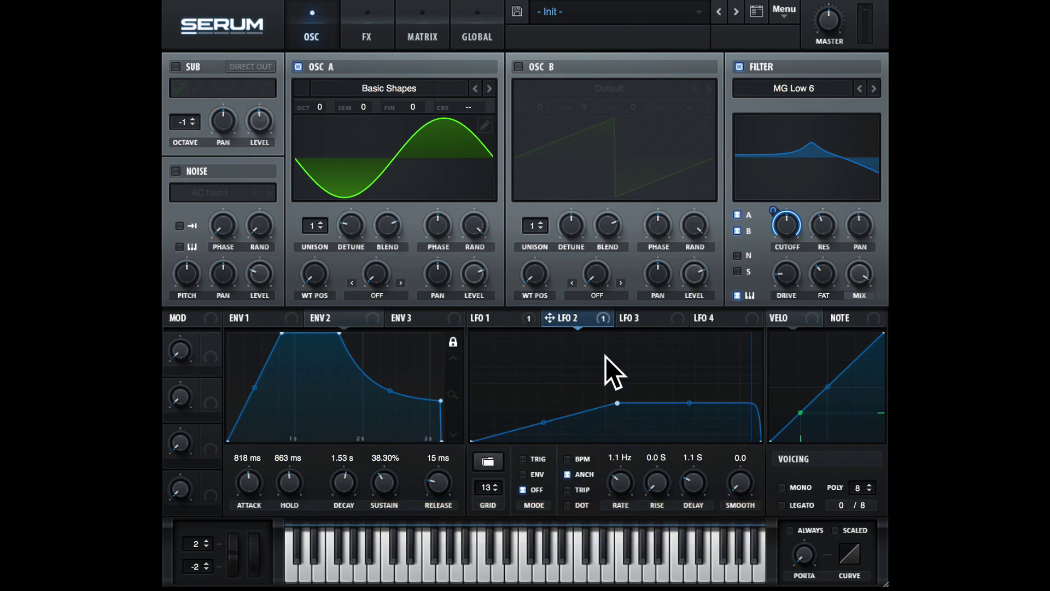
Step: Route LFO 2 to Osc A's CRS coarse pitch with a modulation amount of about -23
drag(603, 319, 468, 109)
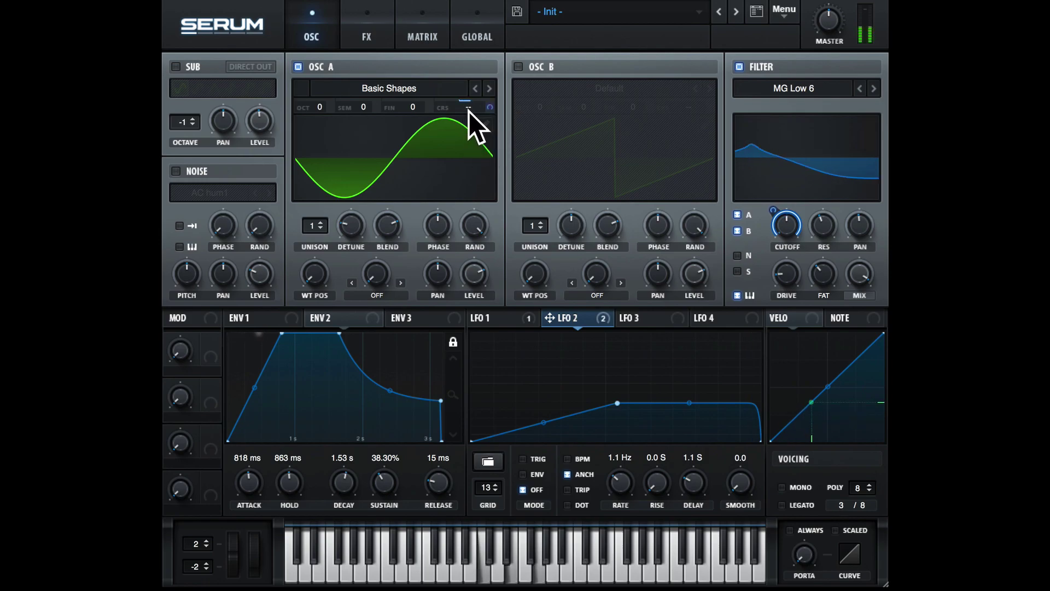
mouse_move(482, 107)
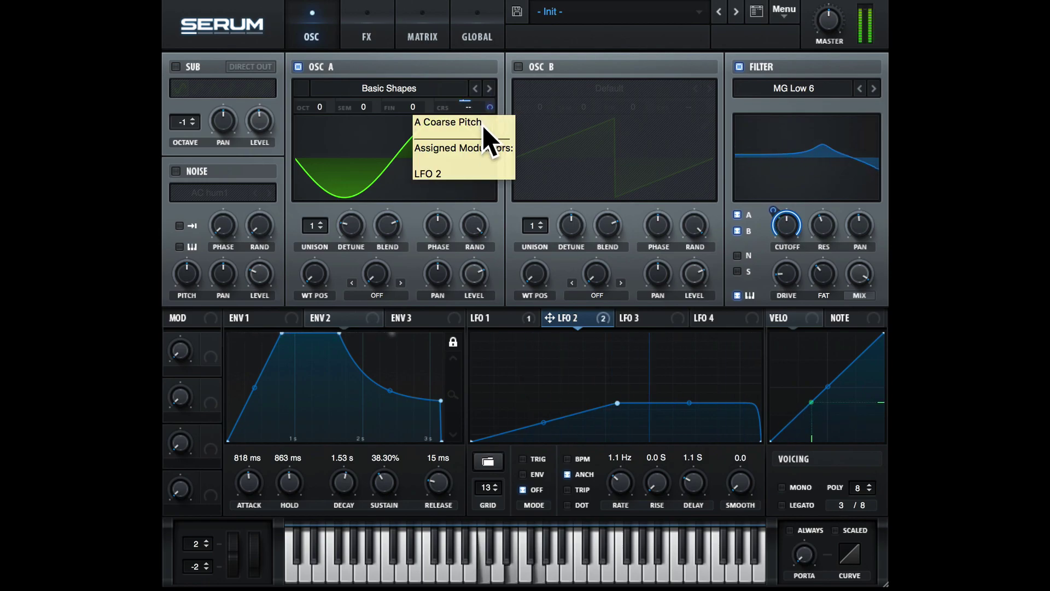
mouse_move(485, 108)
mouse_down()
mouse_move(481, 207)
mouse_move(483, 113)
mouse_up()
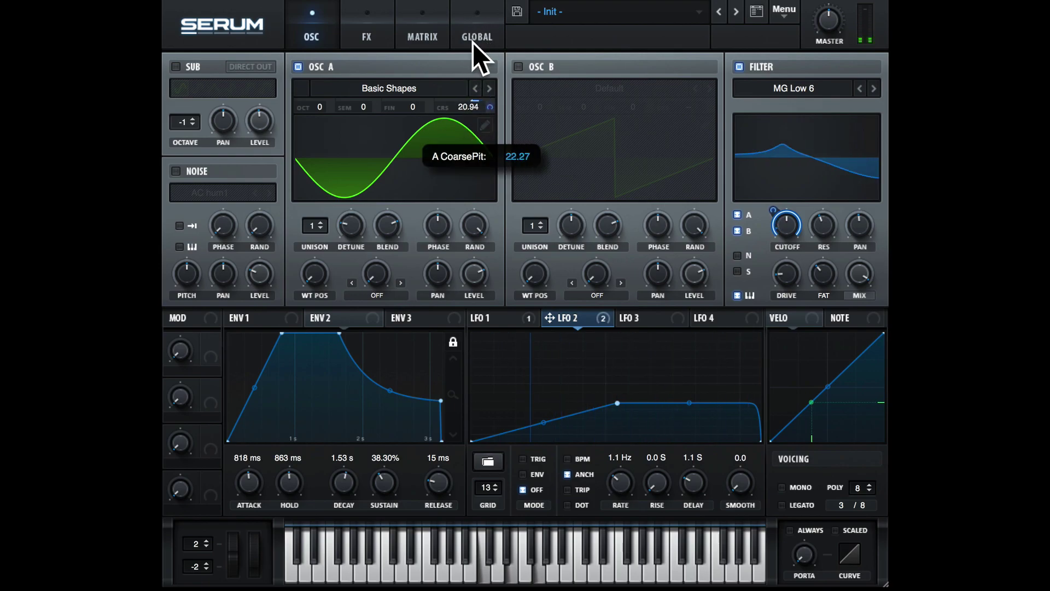
drag(485, 109, 481, 215)
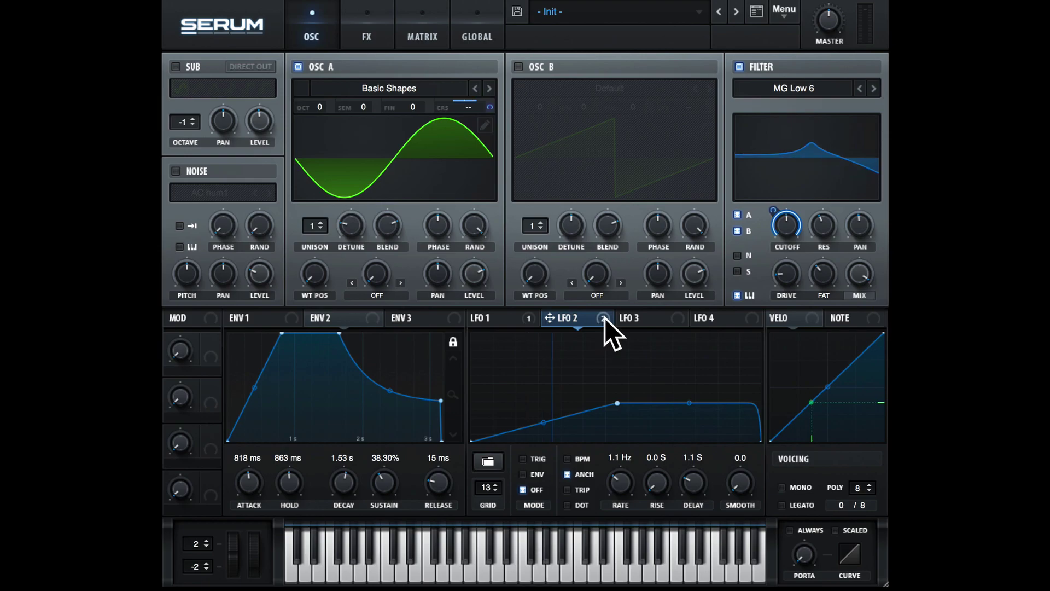
Step: Assign LFO 2 to Osc A's DETUNE knob as its third destination
mouse_move(604, 317)
drag(605, 317, 361, 227)
mouse_move(356, 225)
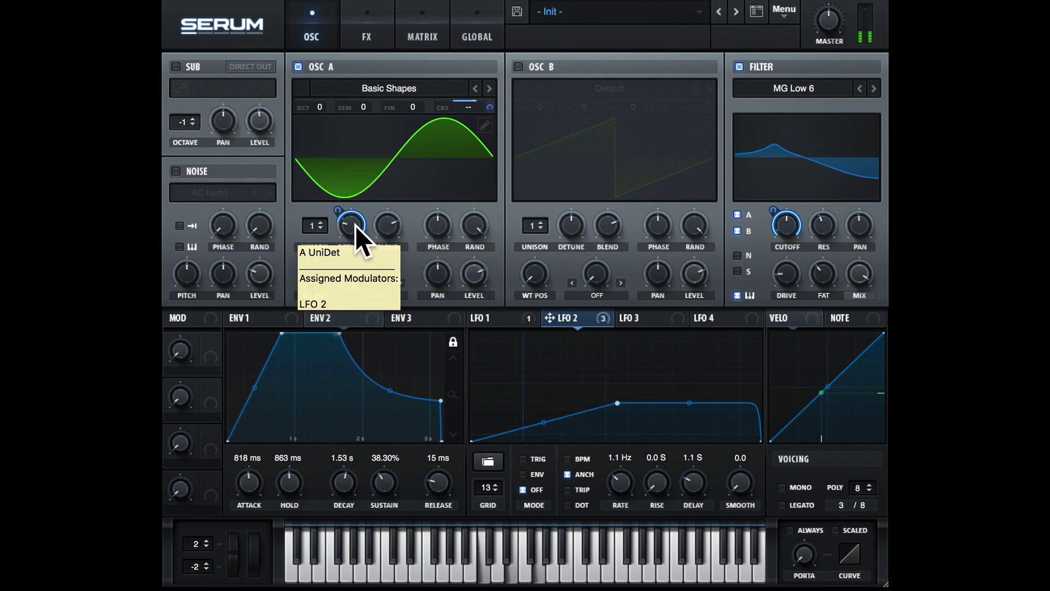